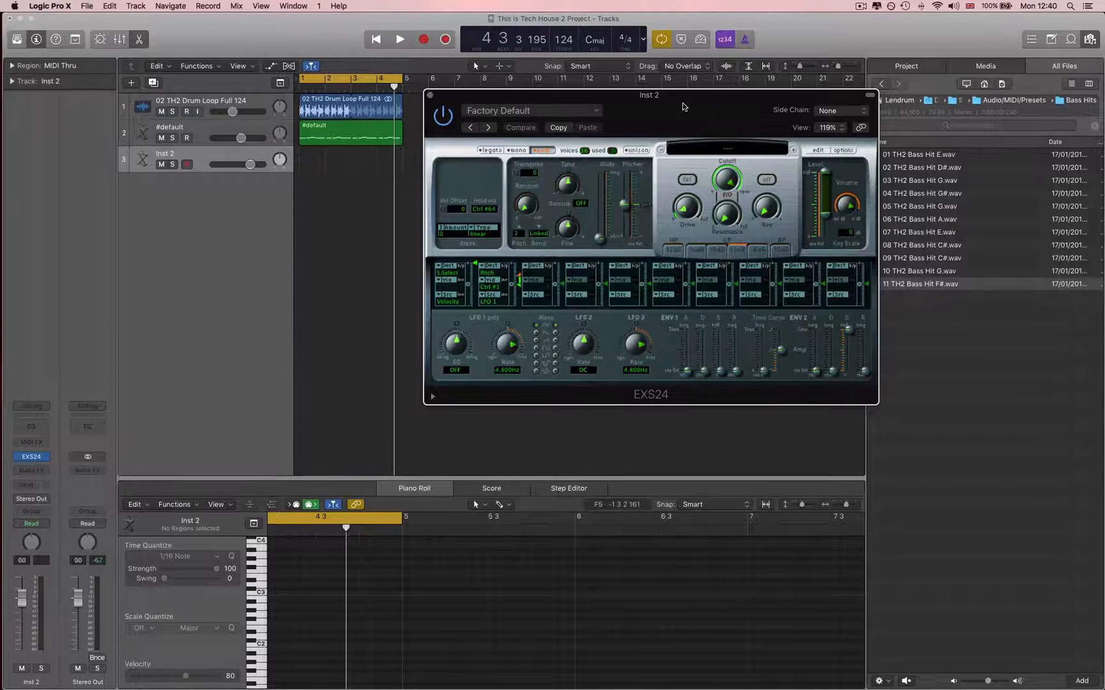
Load the Rides sampler instrument into the EXS24, accepting the first matching sample path, and lower the track's volume to -7.0 dB
left_click(734, 154)
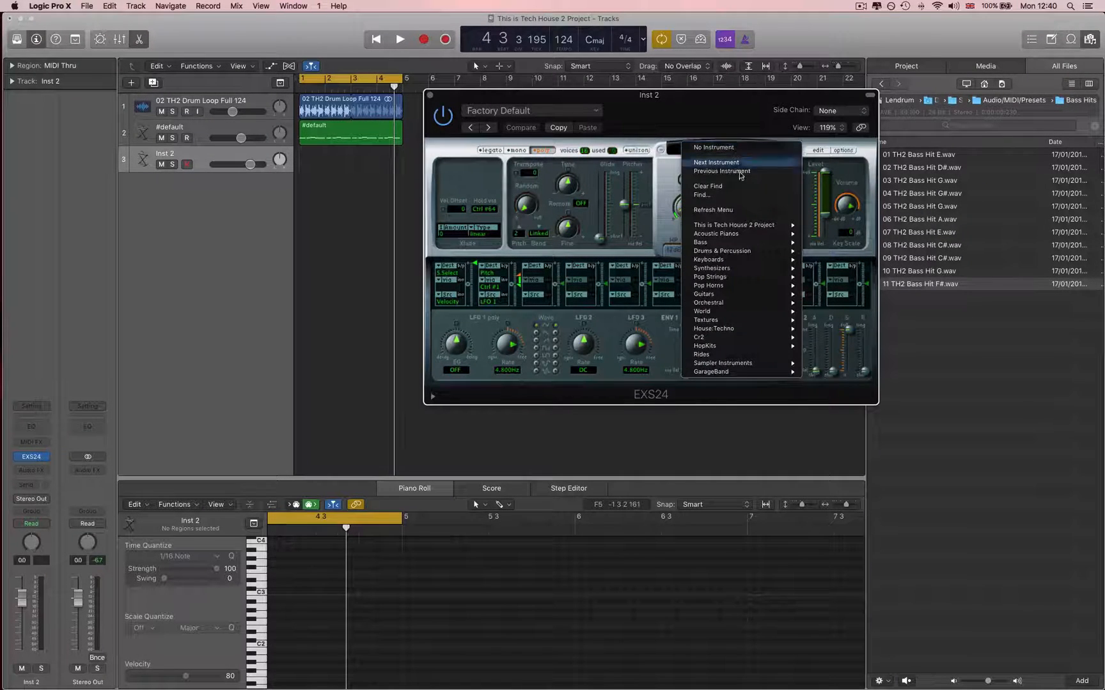
left_click(746, 359)
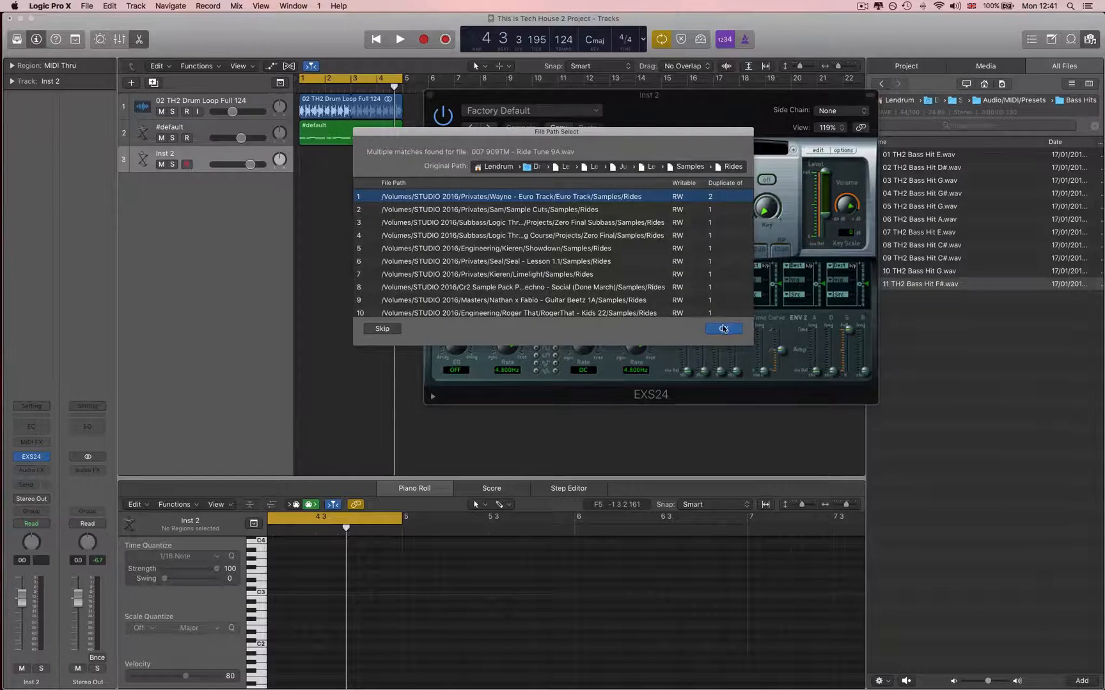
left_click(723, 328)
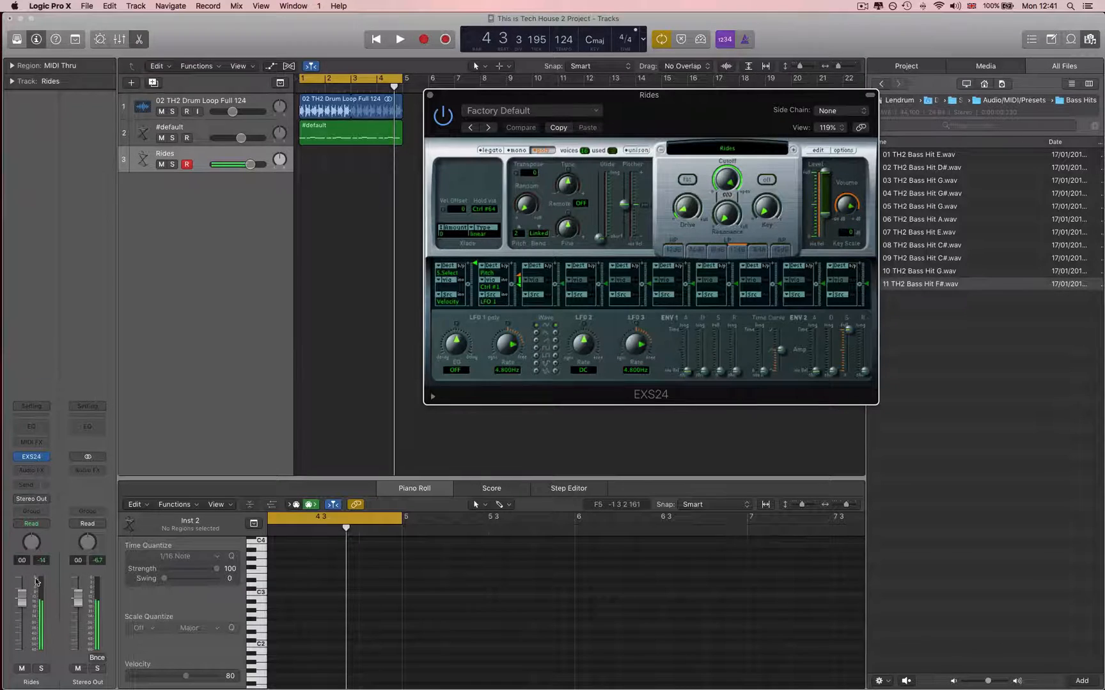
left_click_drag(21, 599, 21, 608)
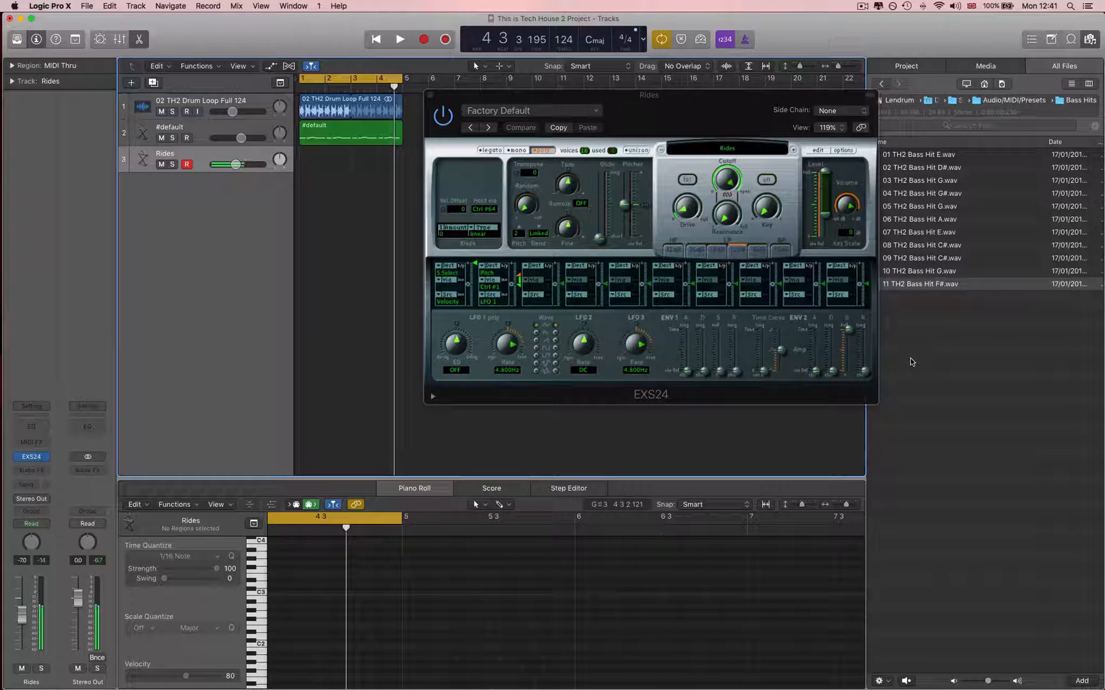
Lengthen the ENV 2 release slightly and switch the EXS24 voice mode to mono
left_click_drag(867, 376, 865, 358)
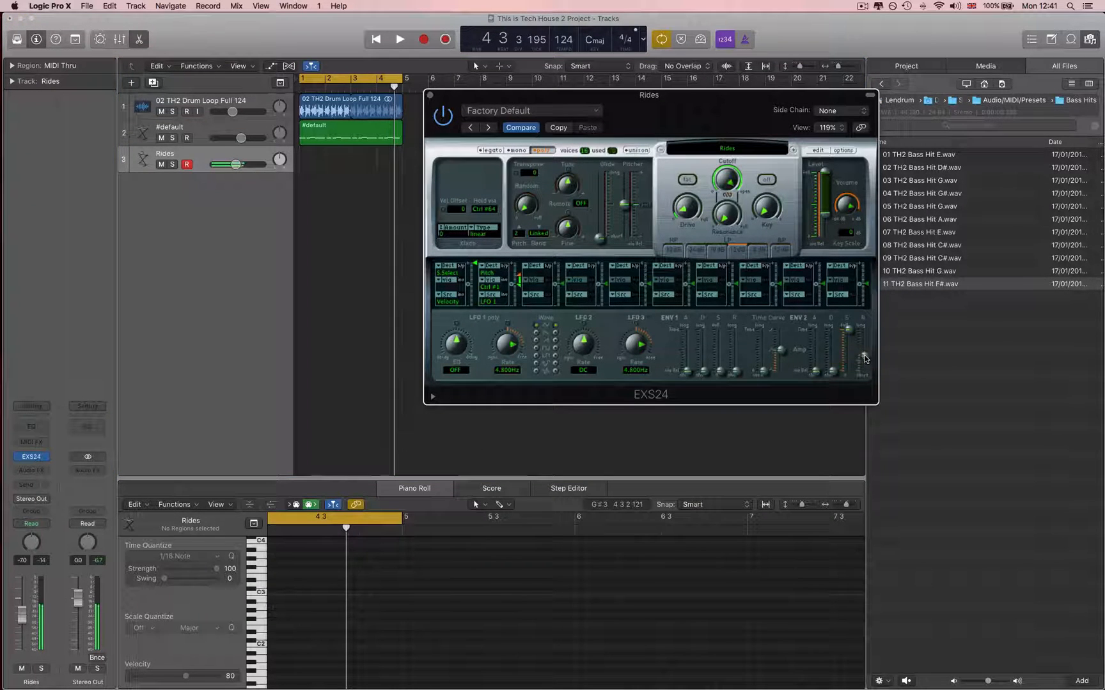
left_click(518, 152)
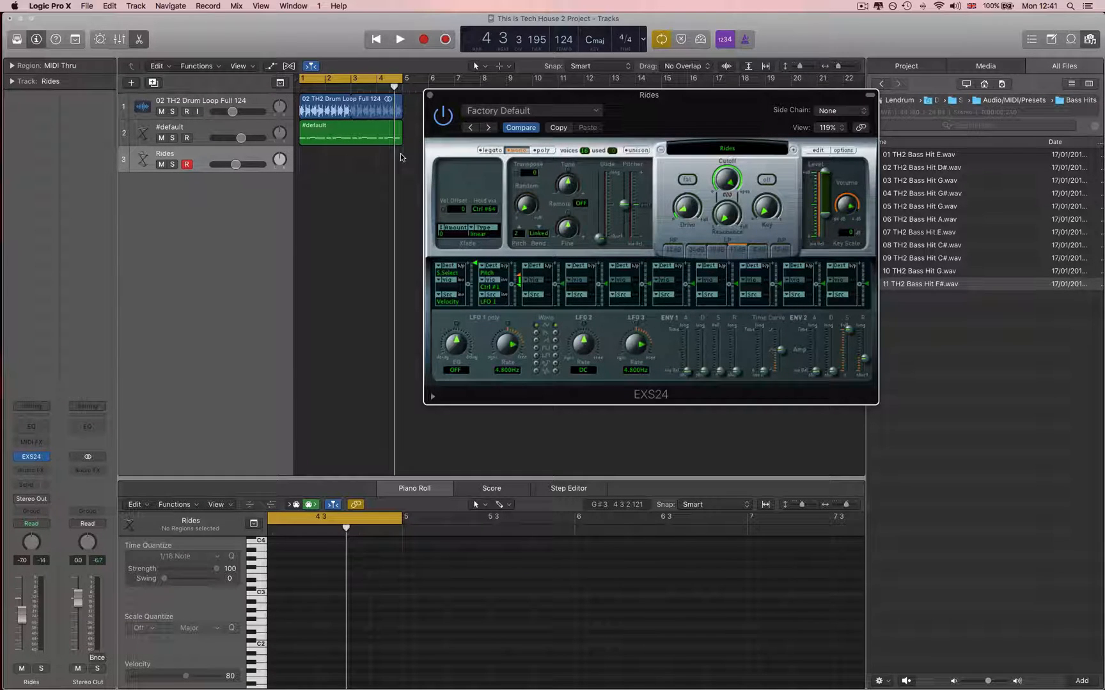
Record a four-bar pattern of evenly repeated C1 ride hits on the Rides track over the drum loop
key("space")
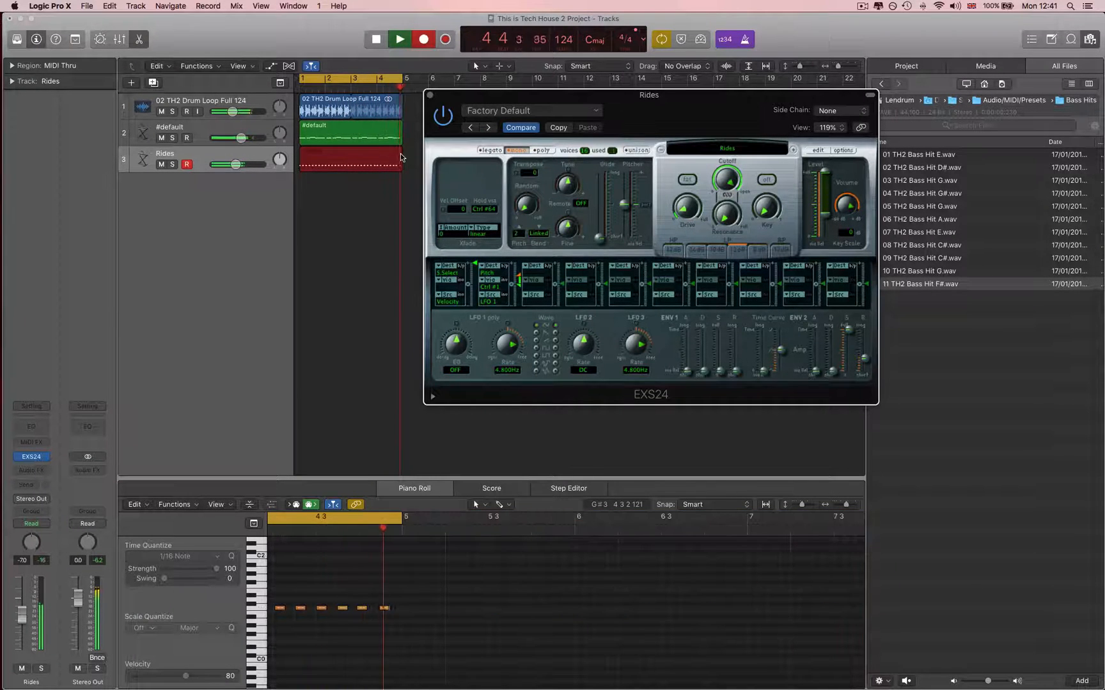
key("space")
Lengthen all the recorded ride notes until each meets the next, and set their velocity to 109
left_click(413, 650)
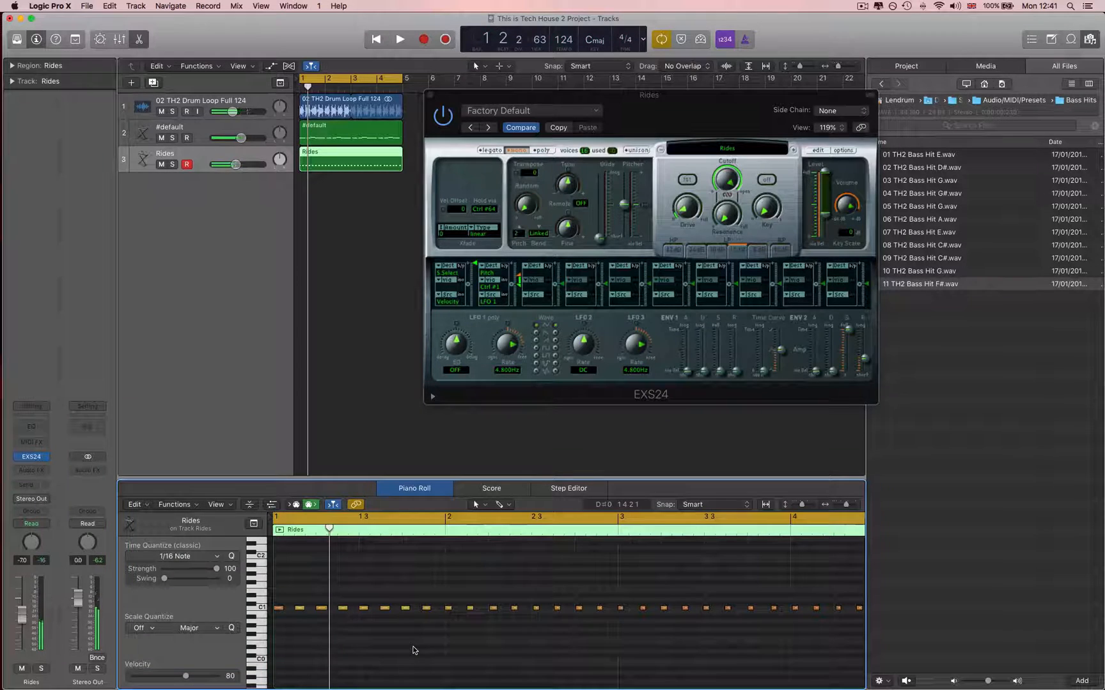
scroll(413, 650, "down", 3)
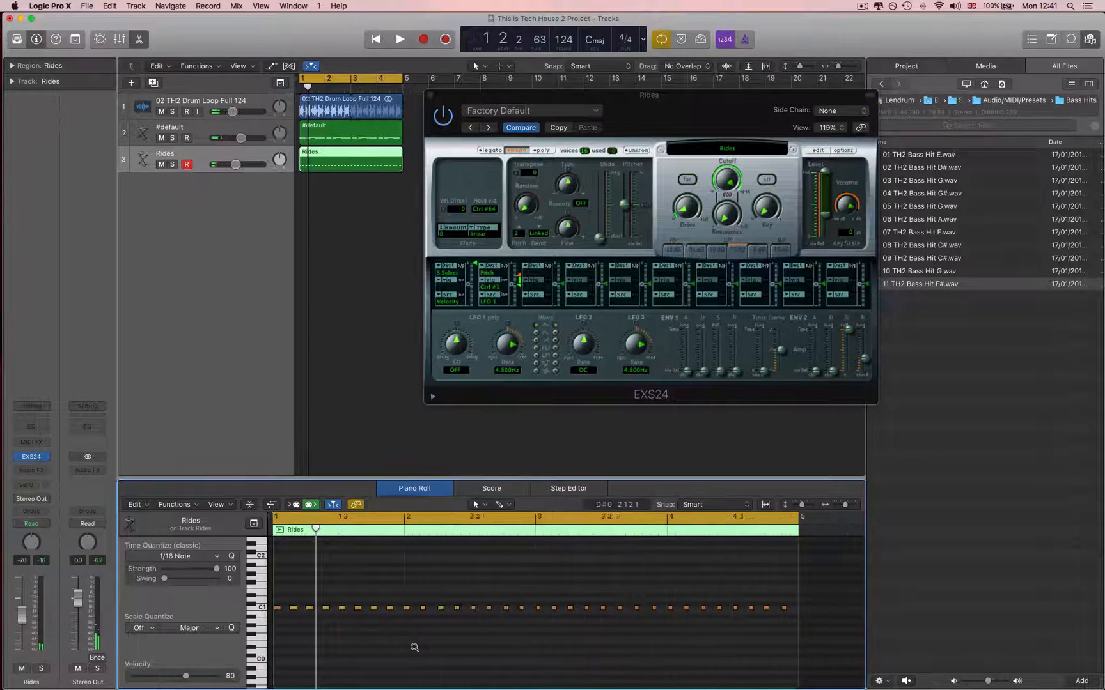
left_click_drag(817, 633, 272, 576)
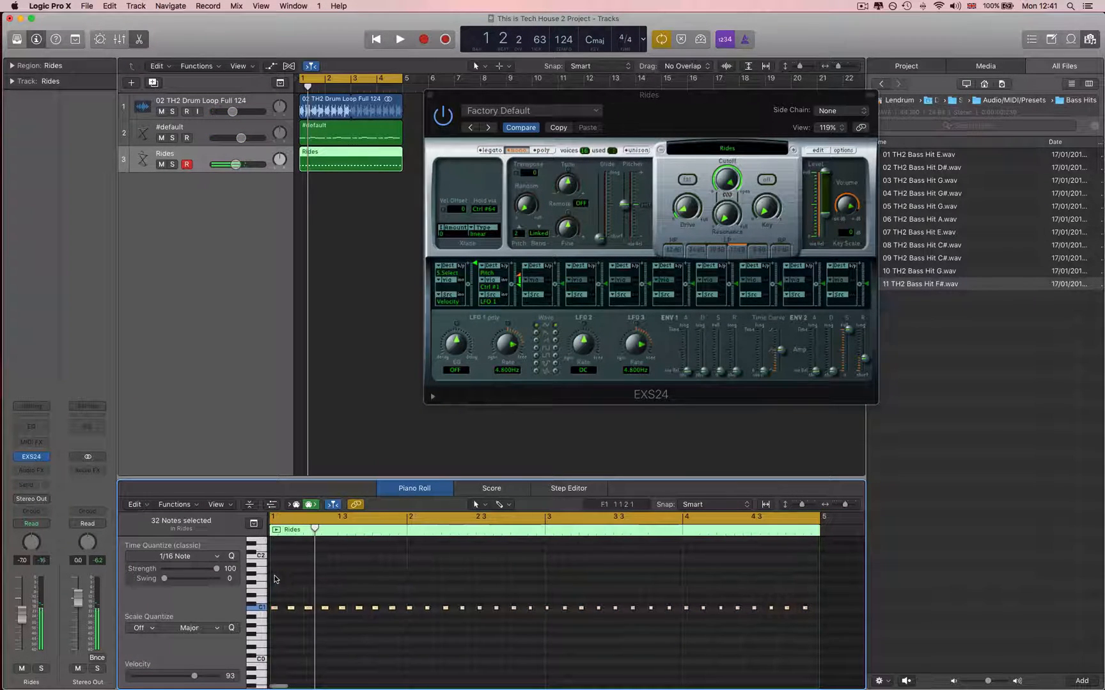
scroll(281, 608, "up", 1)
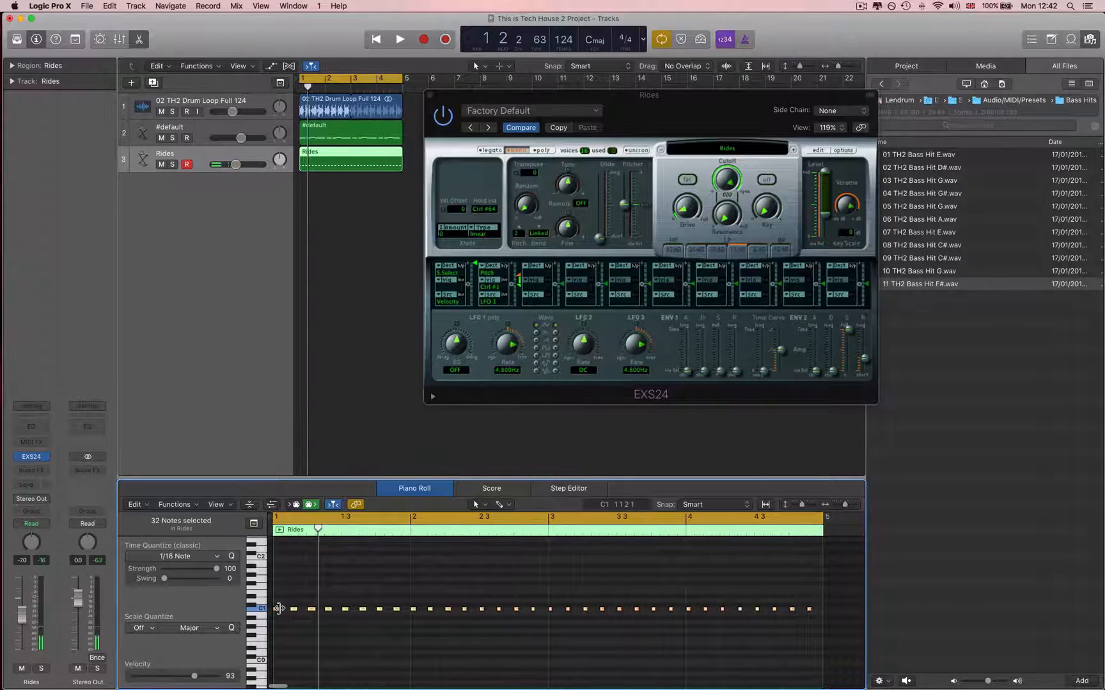
left_click(280, 608)
scroll(280, 612, "down", 1)
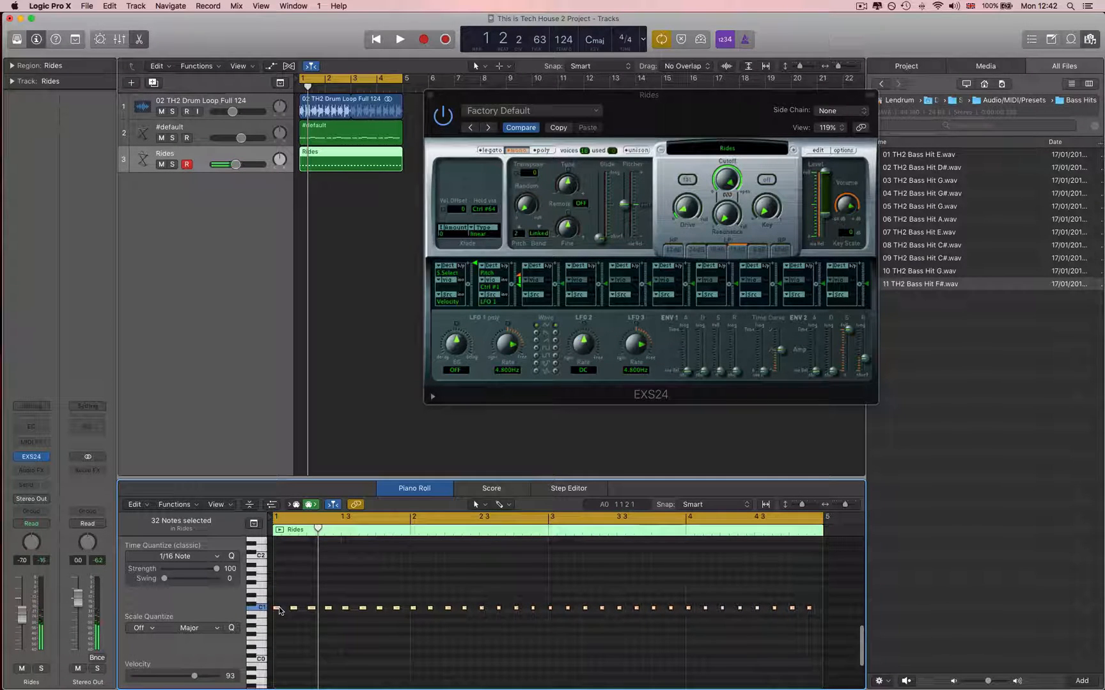
left_click_drag(280, 608, 289, 608)
scroll(308, 621, "up", 3)
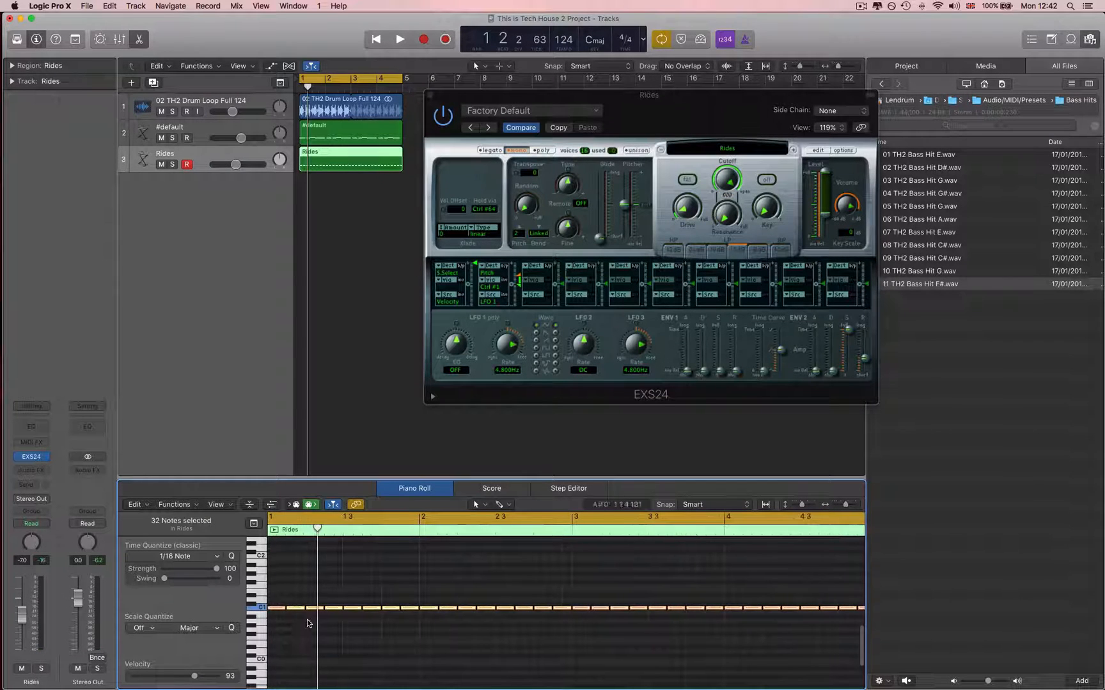
scroll(308, 621, "down", 3)
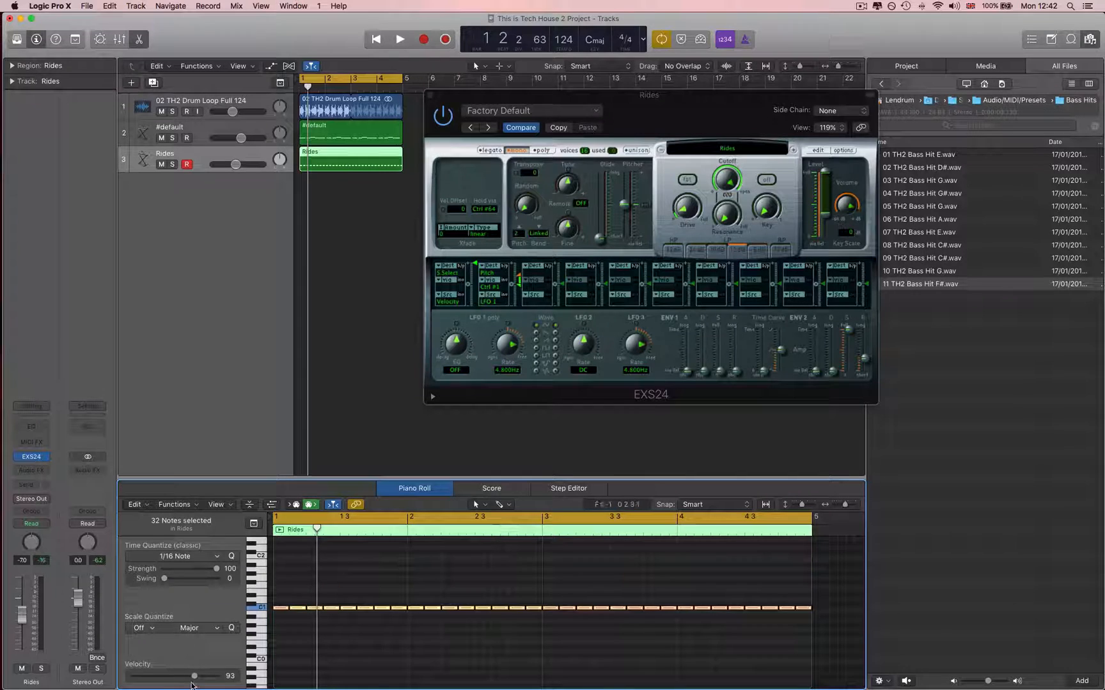
left_click_drag(195, 677, 204, 678)
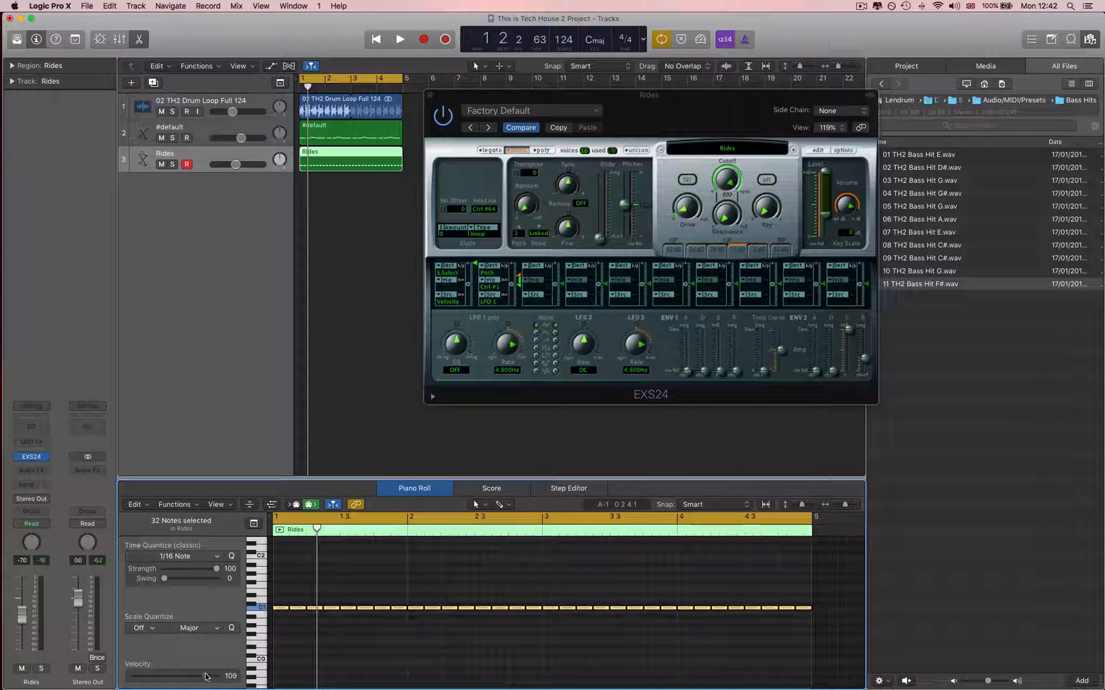
left_click(436, 671)
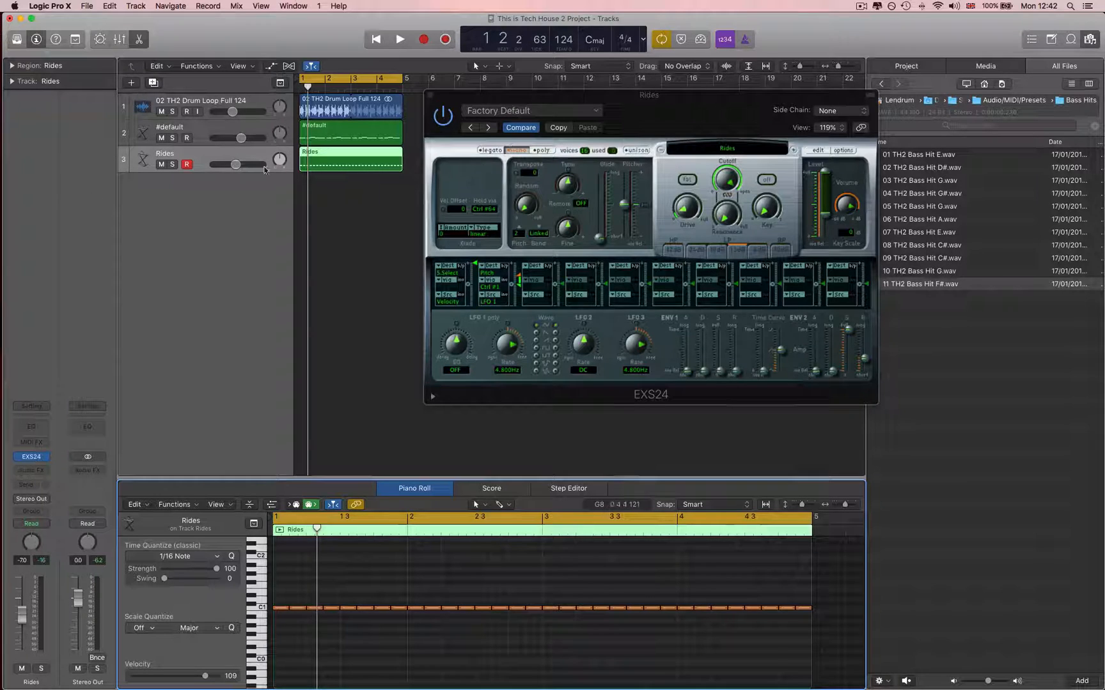
Play the loop and lower the Rides track's volume to -12.2 dB
key("space")
left_click_drag(234, 167, 222, 172)
key("space")
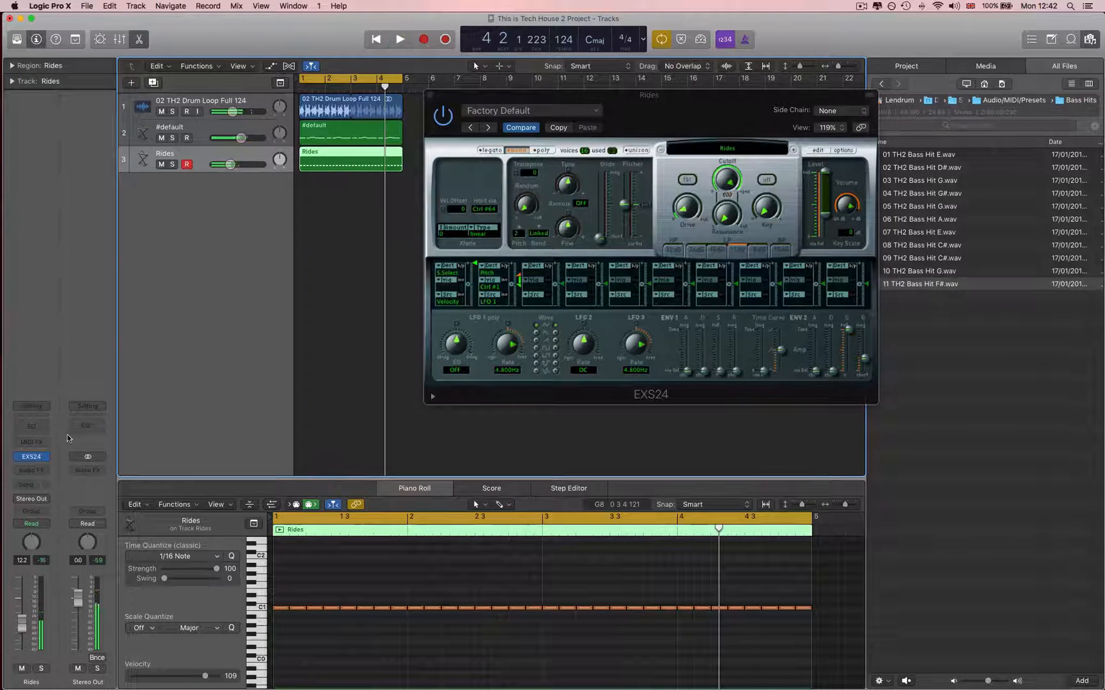
Insert a stereo Compressor on the Rides track and load its Sidechain preset
left_click(32, 472)
mouse_move(55, 491)
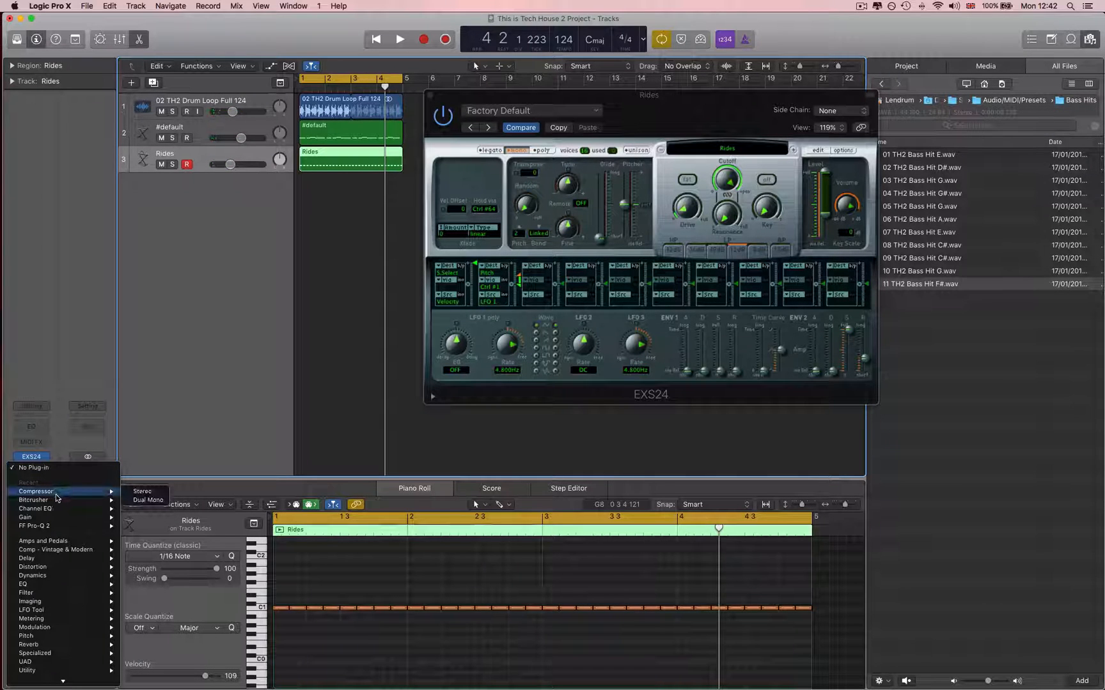
left_click(142, 492)
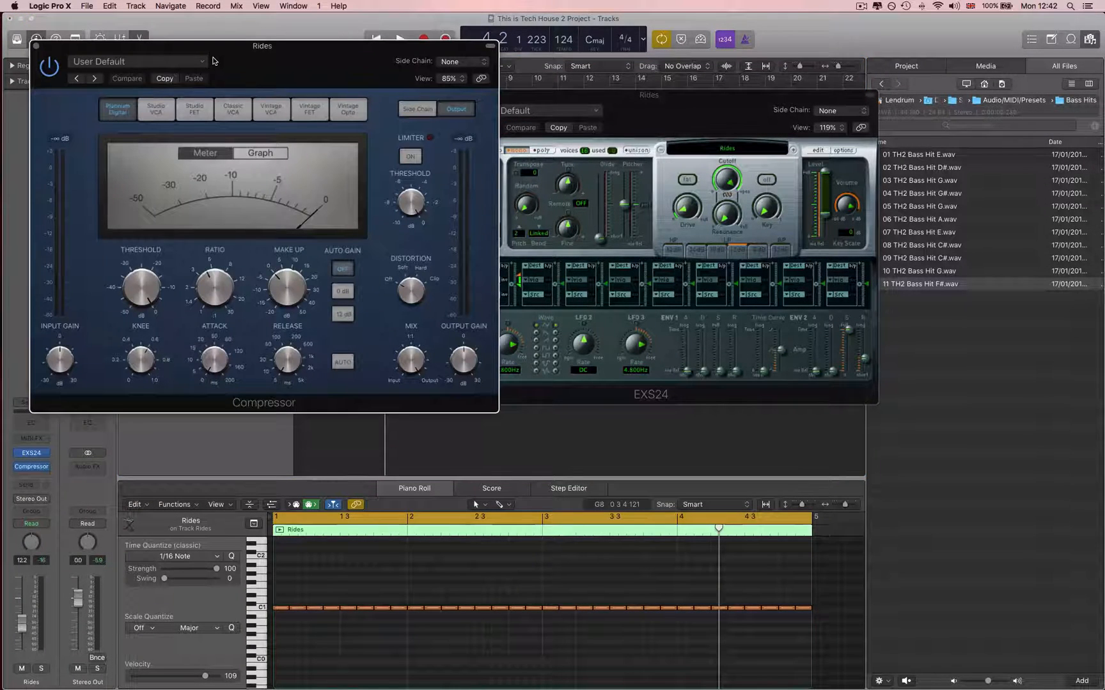
left_click_drag(253, 65, 300, 79)
left_click(231, 81)
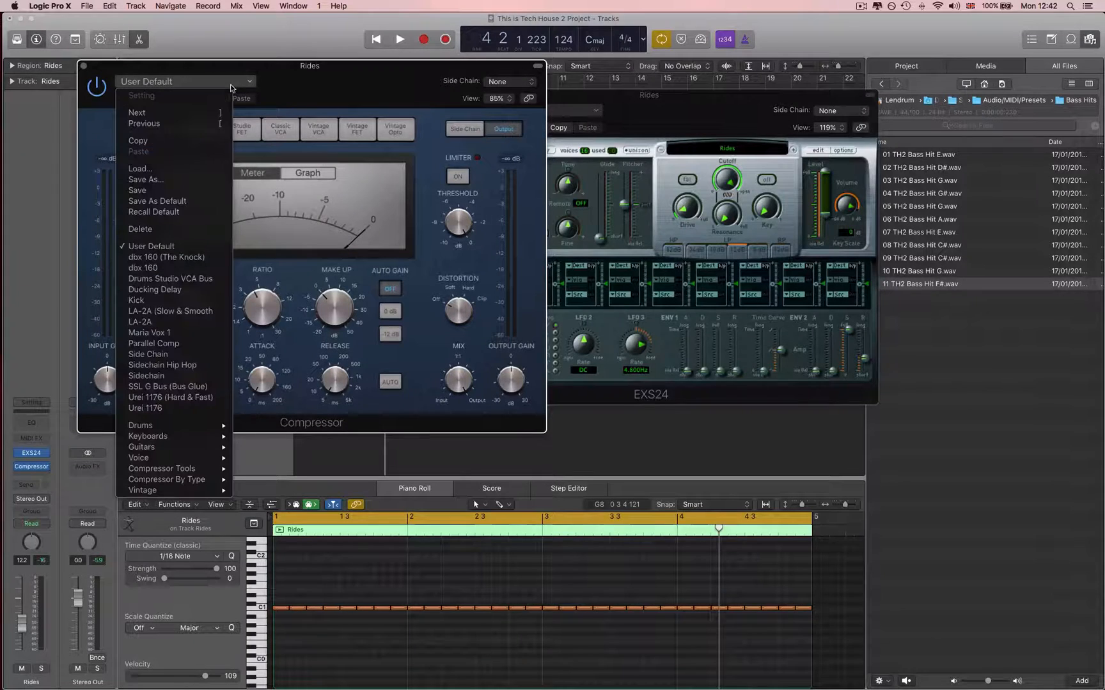
left_click(195, 376)
Set the Compressor's side chain source to the Audio 1 drum loop and turn on the side chain filter
left_click(512, 82)
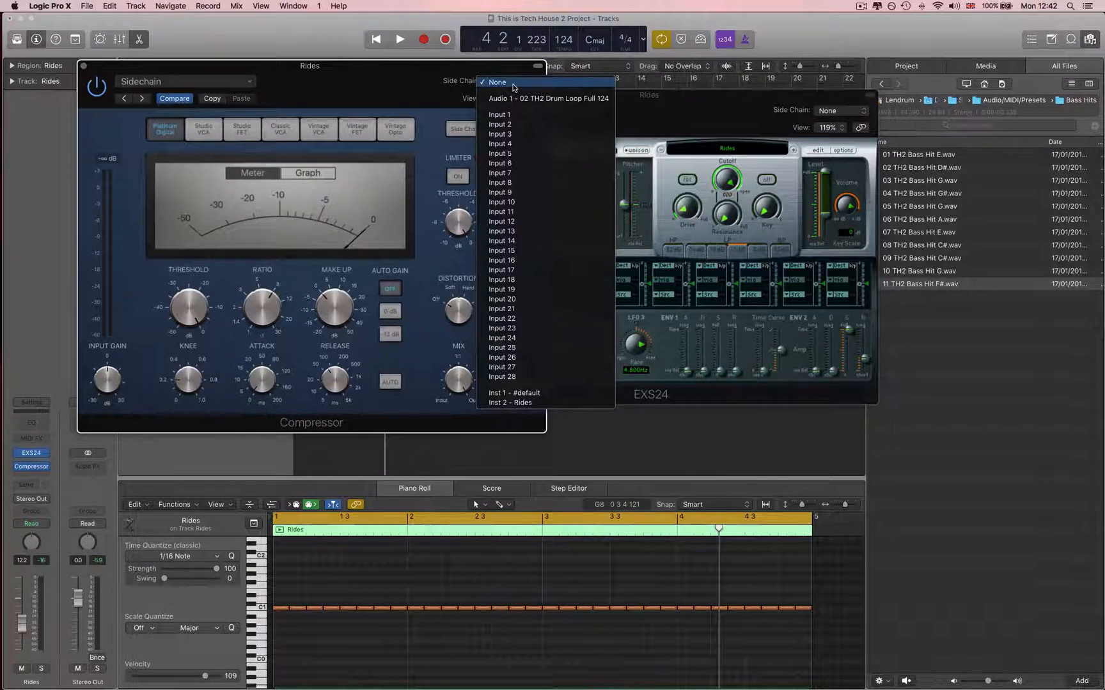
left_click(524, 99)
left_click(465, 129)
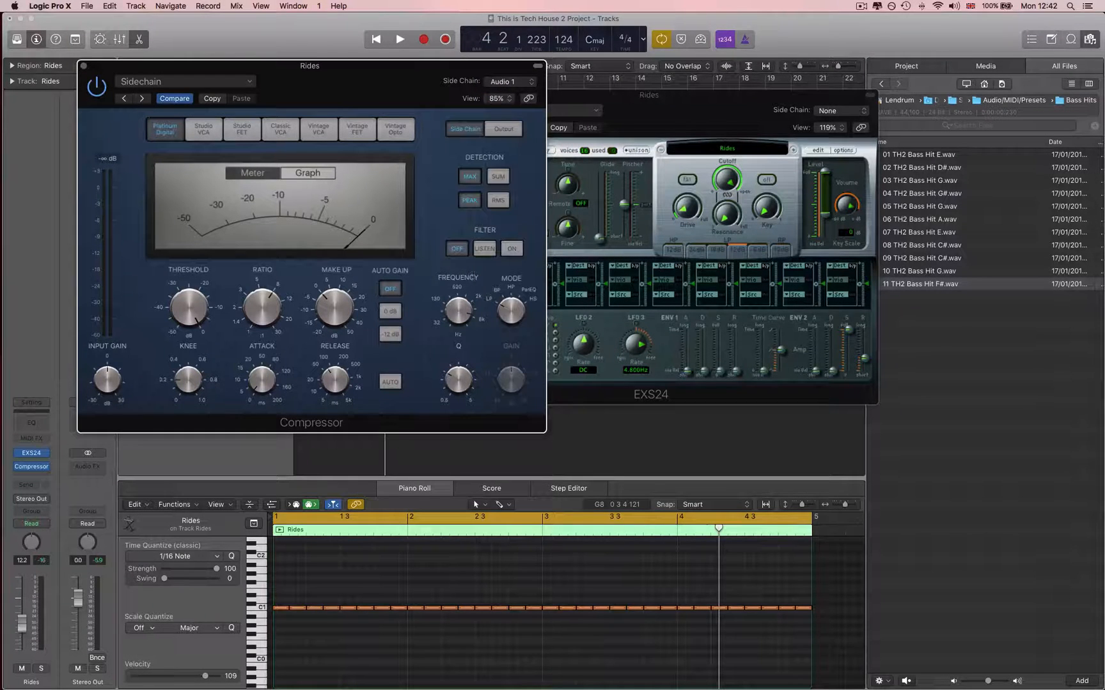
left_click(511, 249)
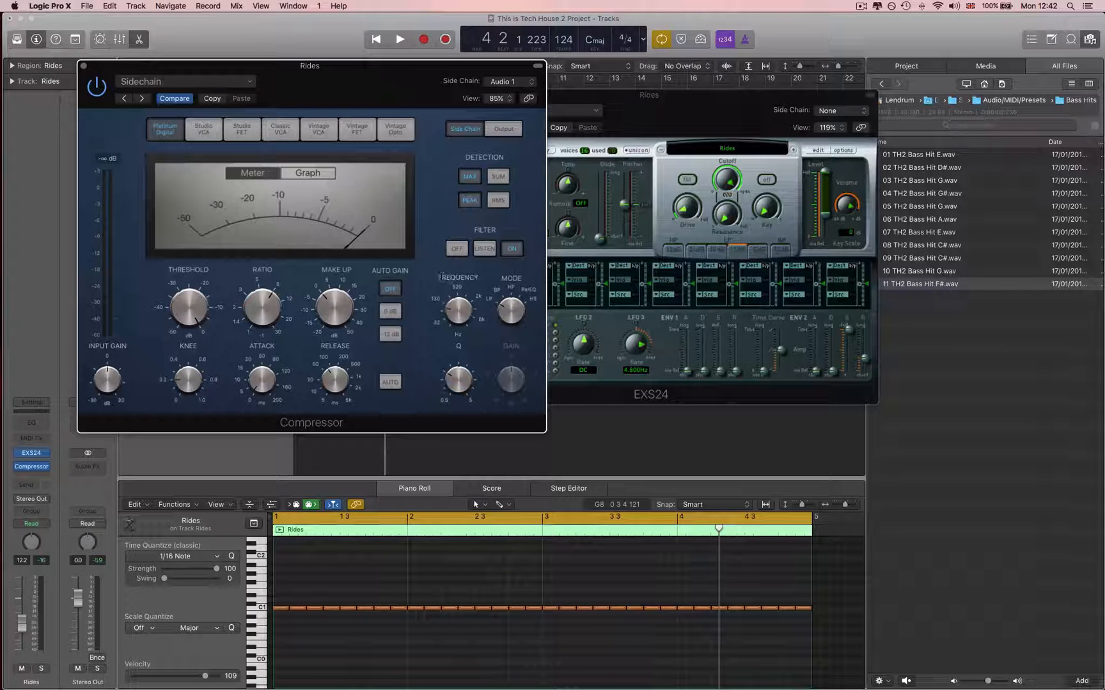
mouse_move(456, 313)
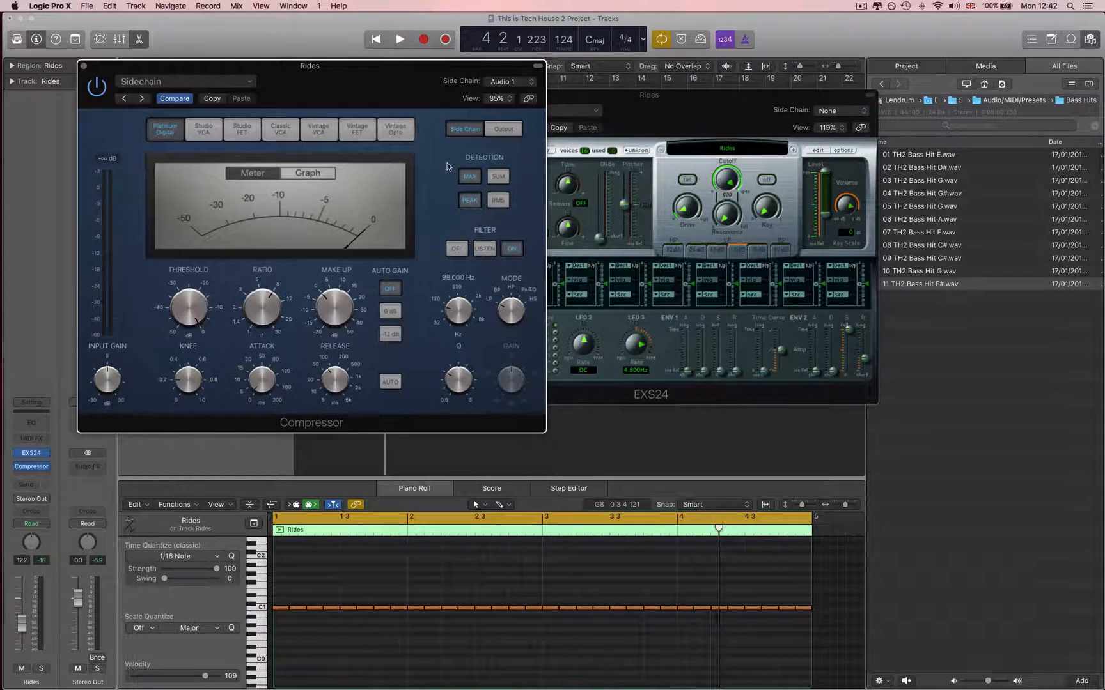
Play the loop and set the Compressor's threshold to -16.0 dB so the drums duck the rides
left_click_drag(407, 93, 631, 96)
left_click_drag(458, 115, 395, 112)
key("space")
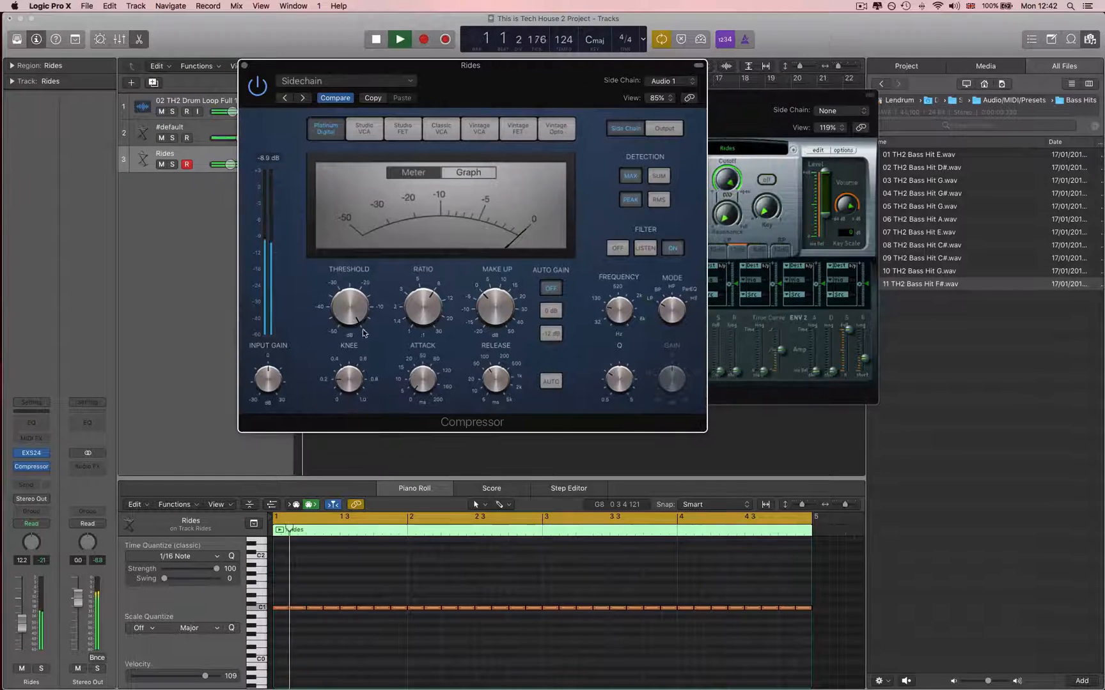
mouse_move(413, 342)
left_click_drag(349, 340, 349, 341)
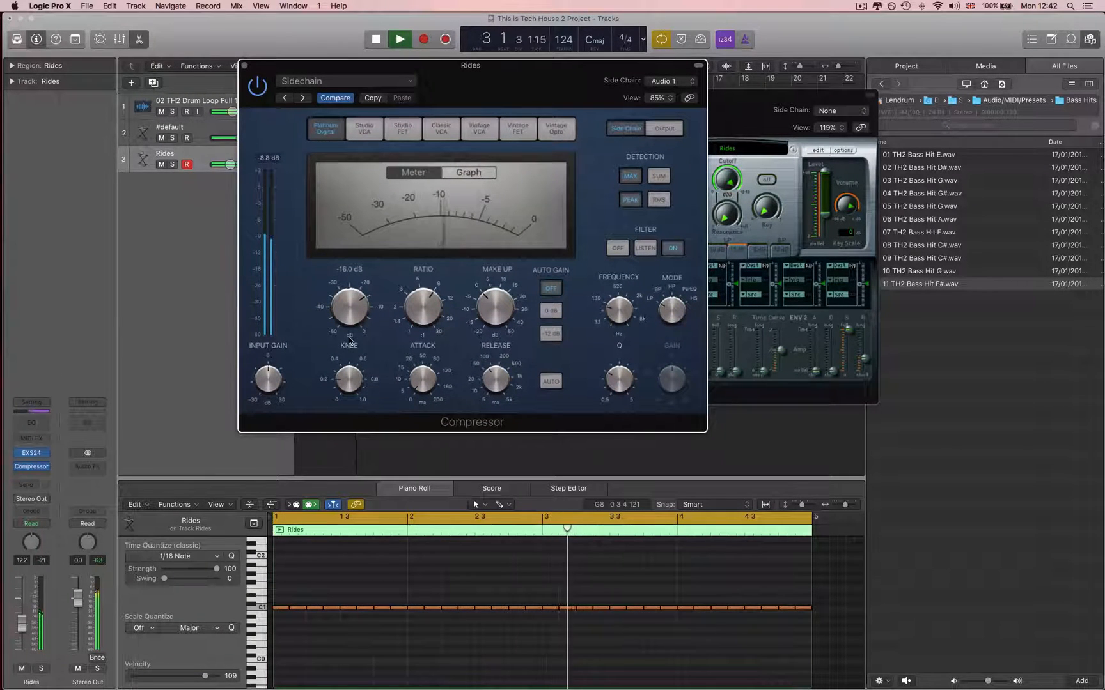
Lower the Rides track's volume to -15.0 dB during playback, and close the Compressor and EXS24 windows
left_click_drag(21, 617, 21, 619)
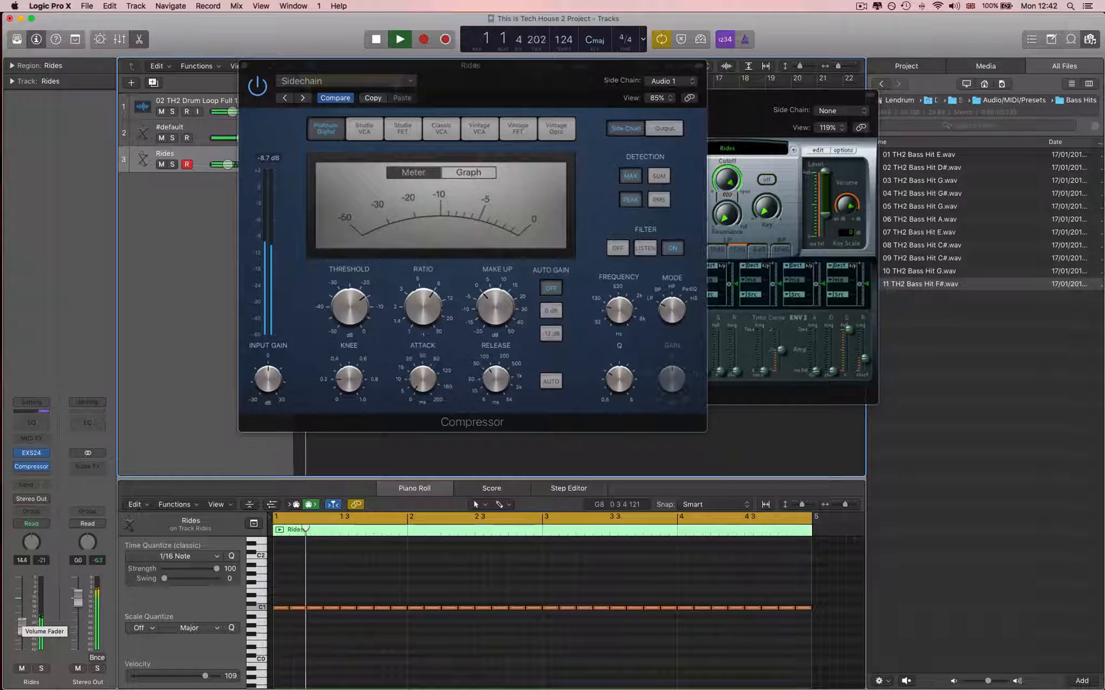
left_click_drag(21, 620, 23, 623)
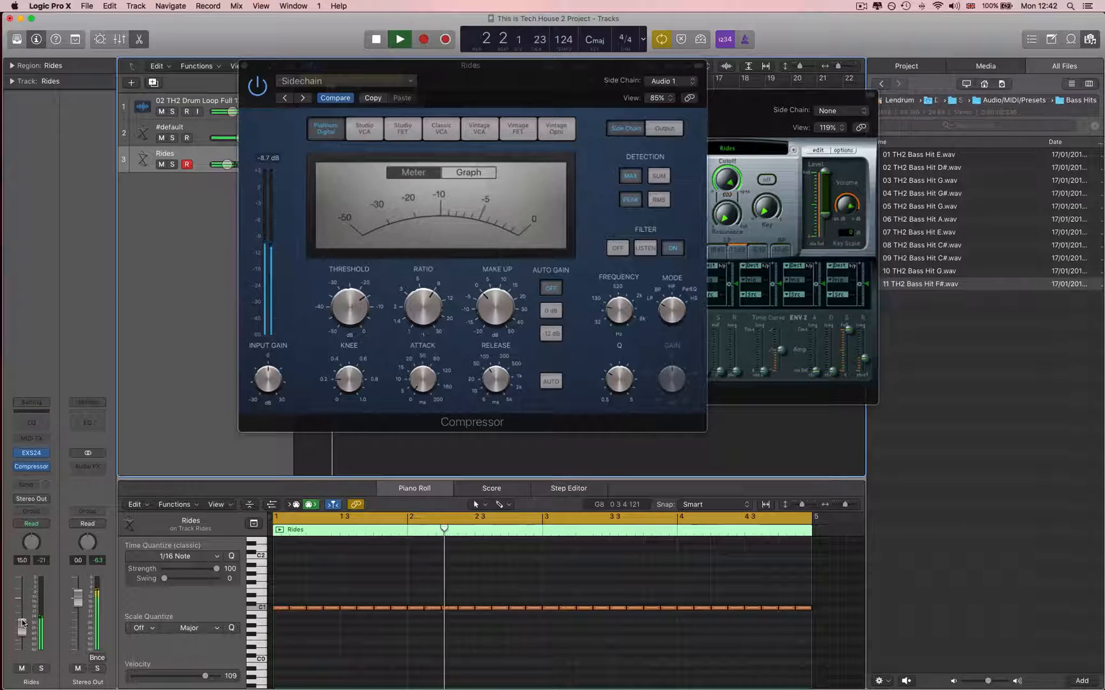
left_click(243, 67)
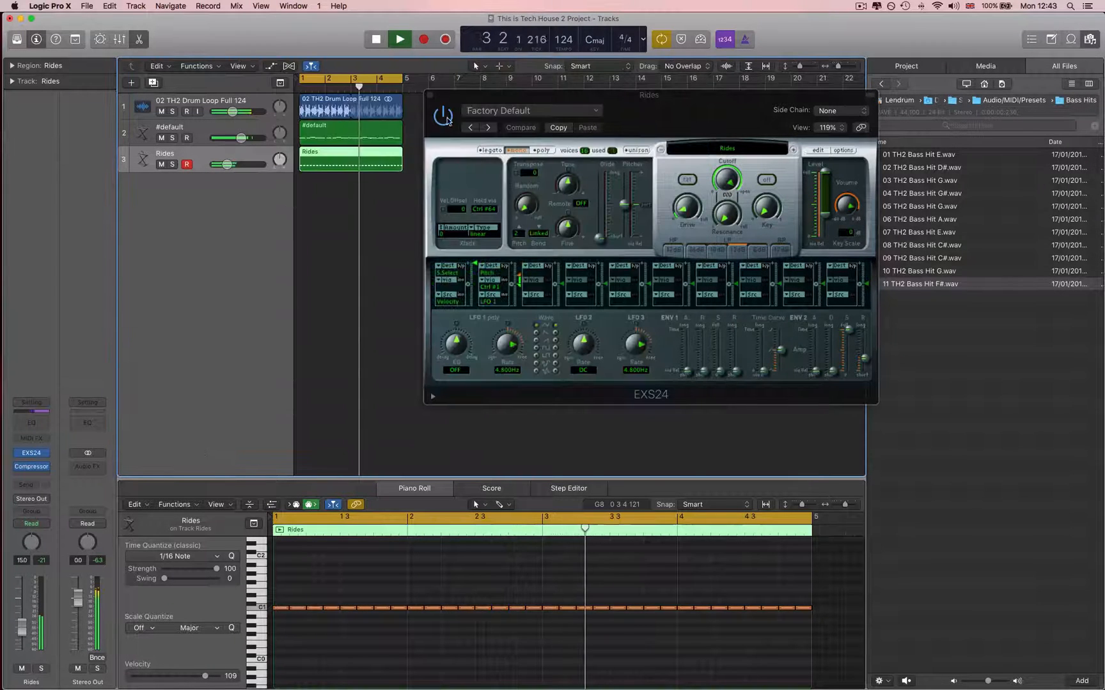
left_click(425, 95)
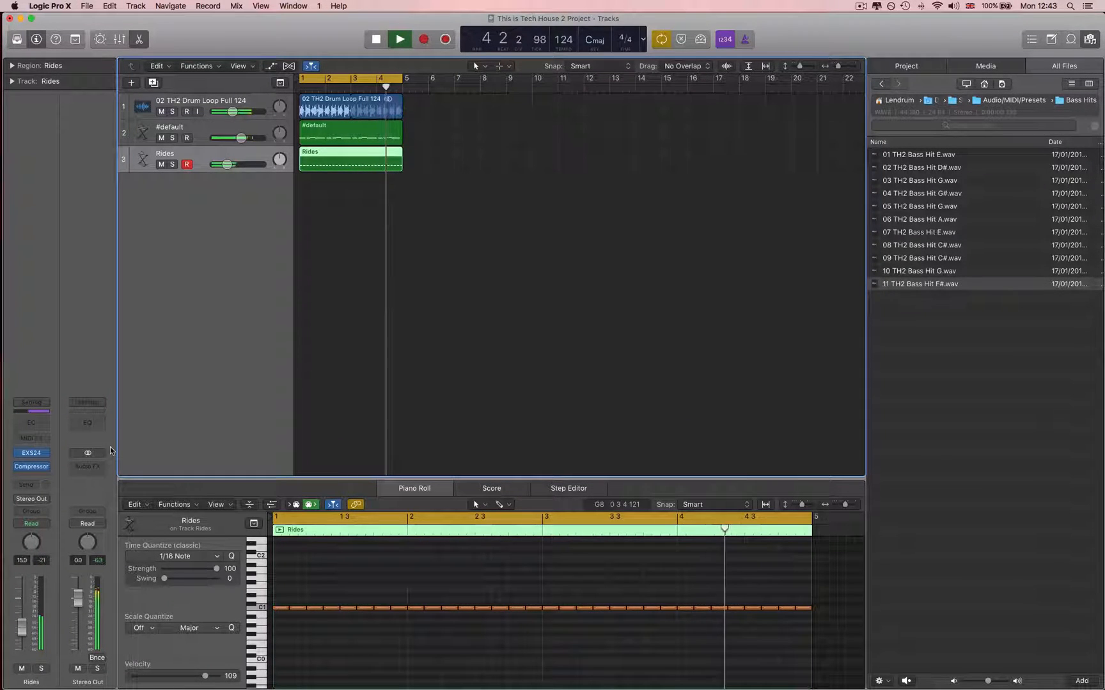
key("space")
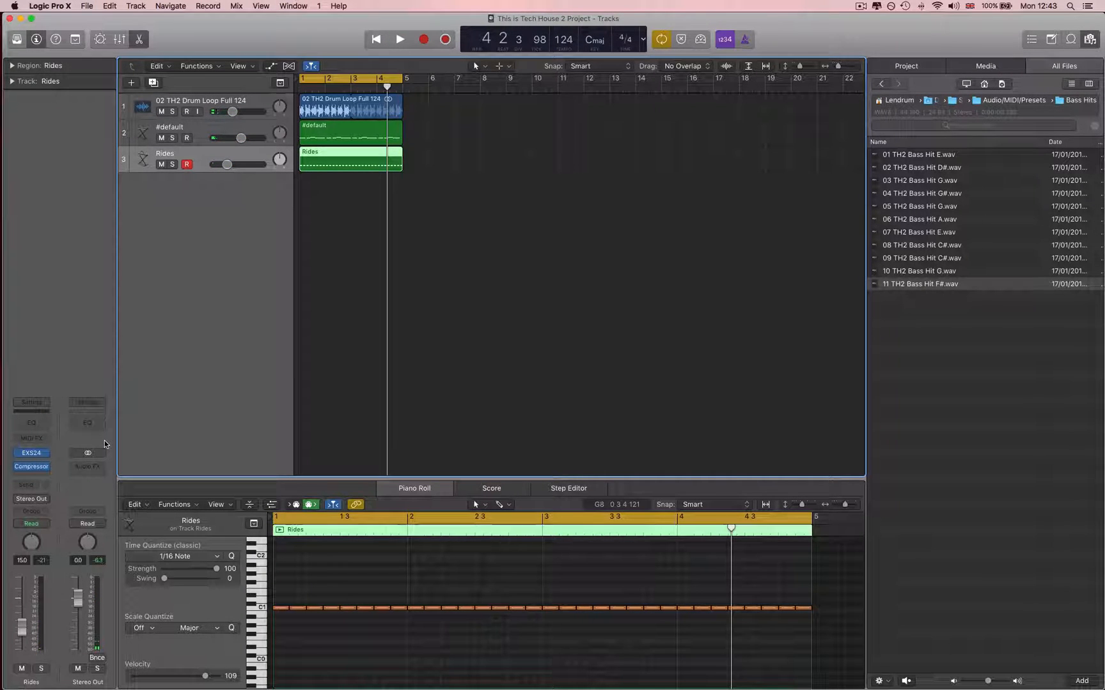
Insert a Pedalboard effect after the Compressor on the Rides track
left_click(41, 478)
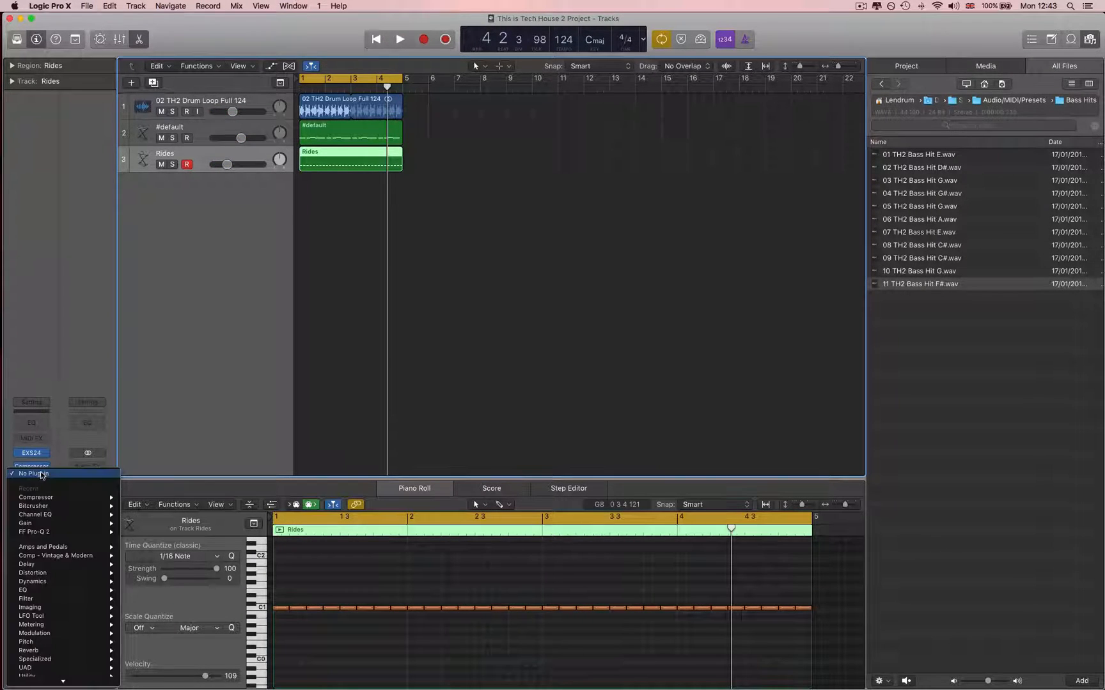
mouse_move(76, 547)
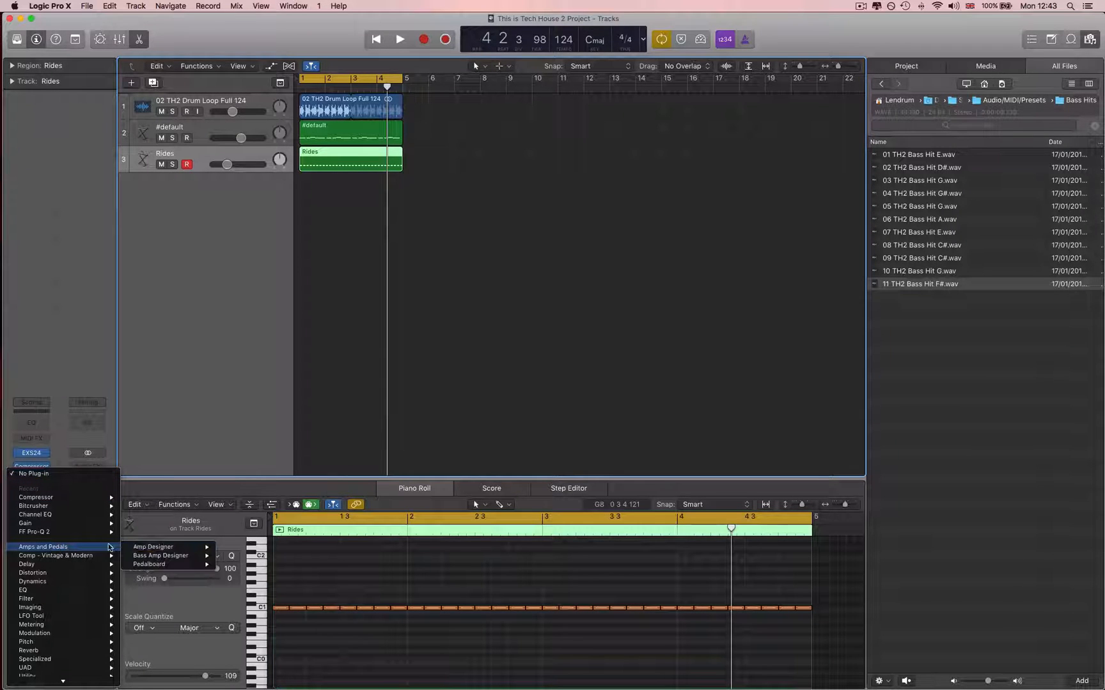
mouse_move(186, 564)
left_click(223, 565)
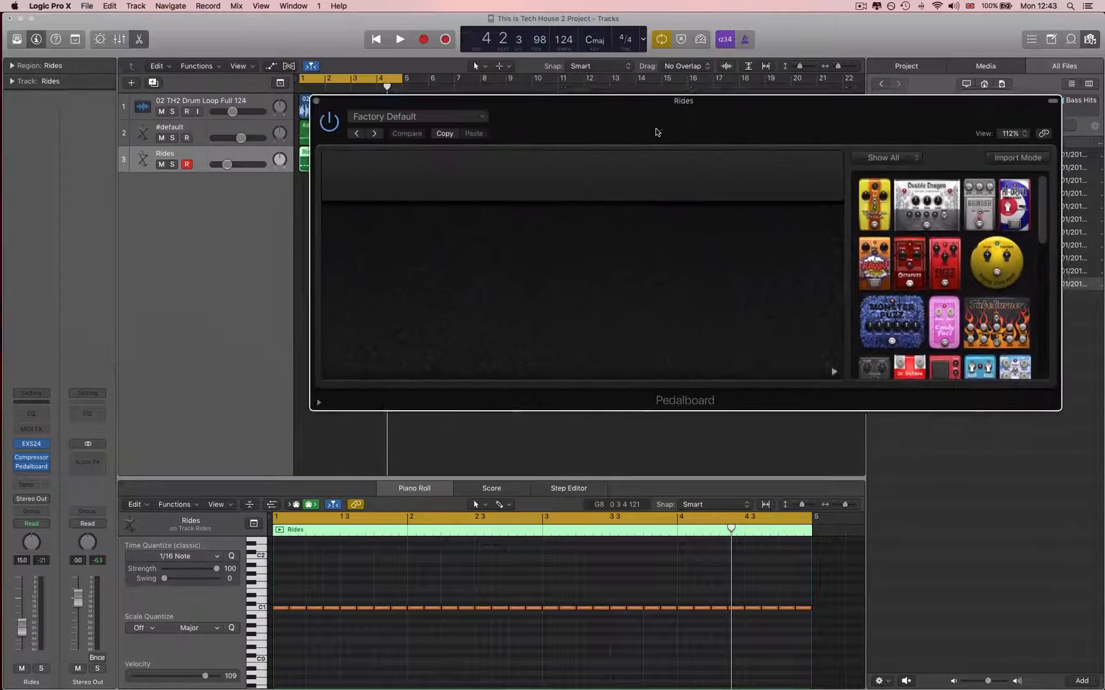
left_click_drag(665, 101, 590, 84)
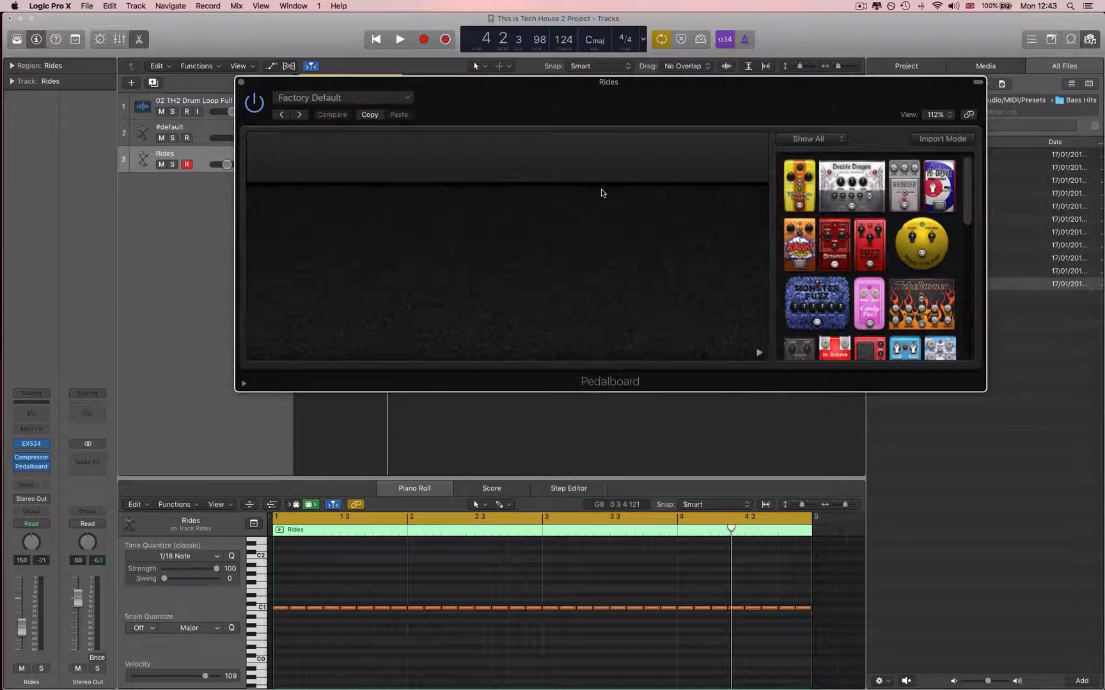
Add the Flange Factory pedal to the empty Pedalboard on the Rides track
scroll(817, 226, "down", 10)
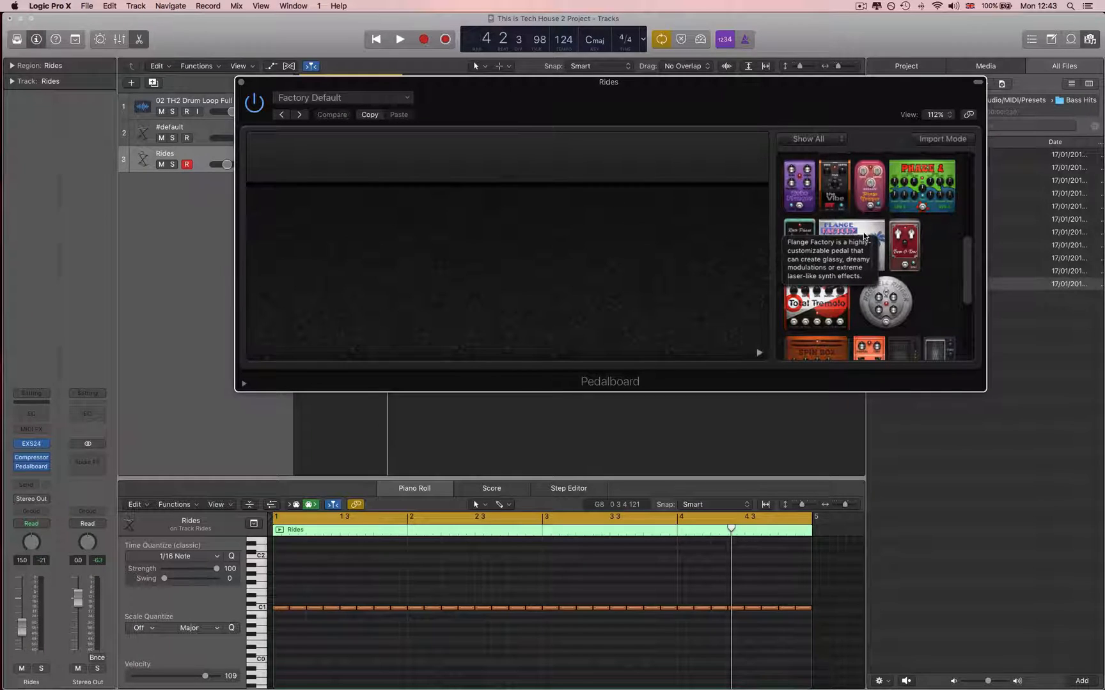
left_click_drag(868, 230, 379, 222)
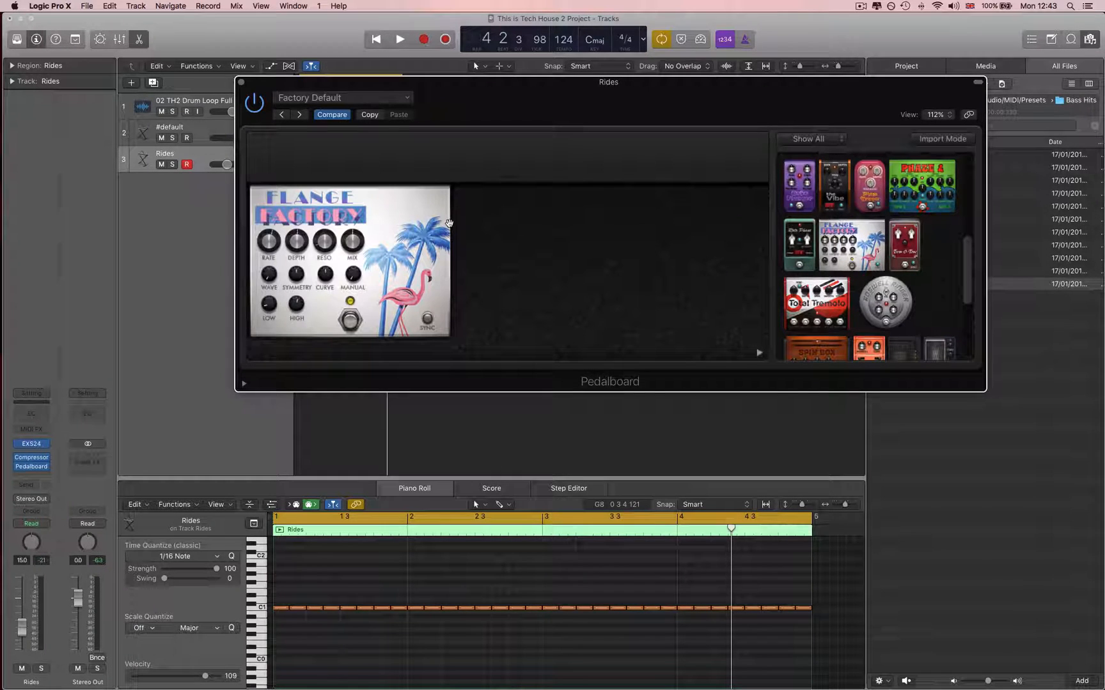
Play the loop and adjust the Flange Factory's mix, depth to about 99 %, and resonance
key("space")
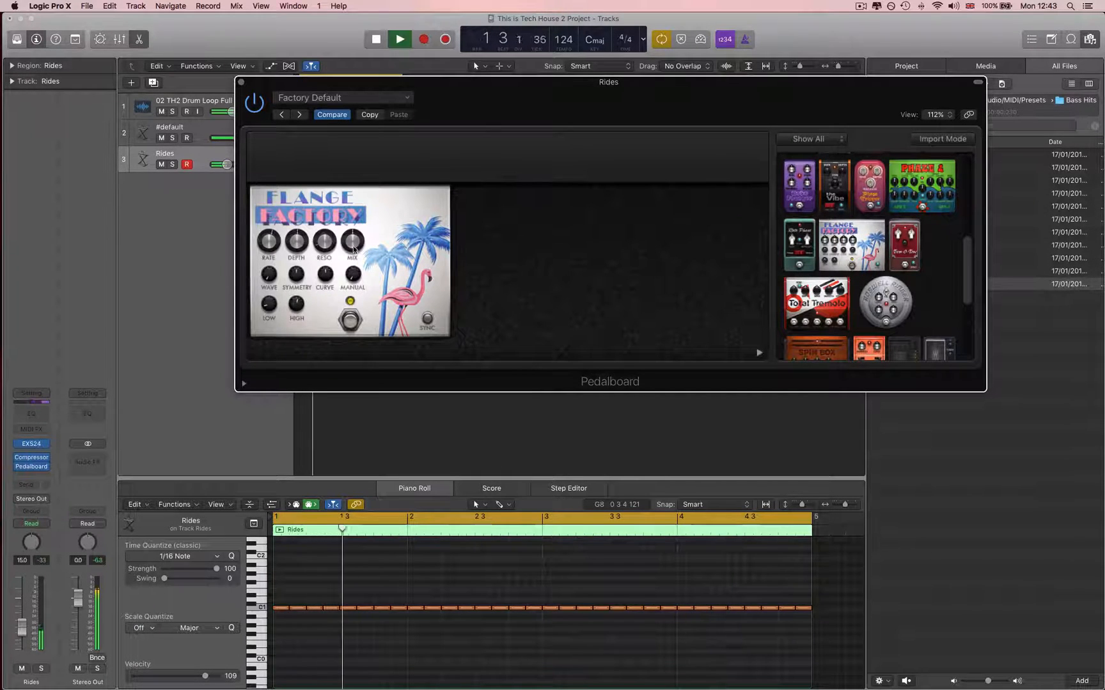
mouse_move(349, 256)
left_click_drag(346, 259, 362, 159)
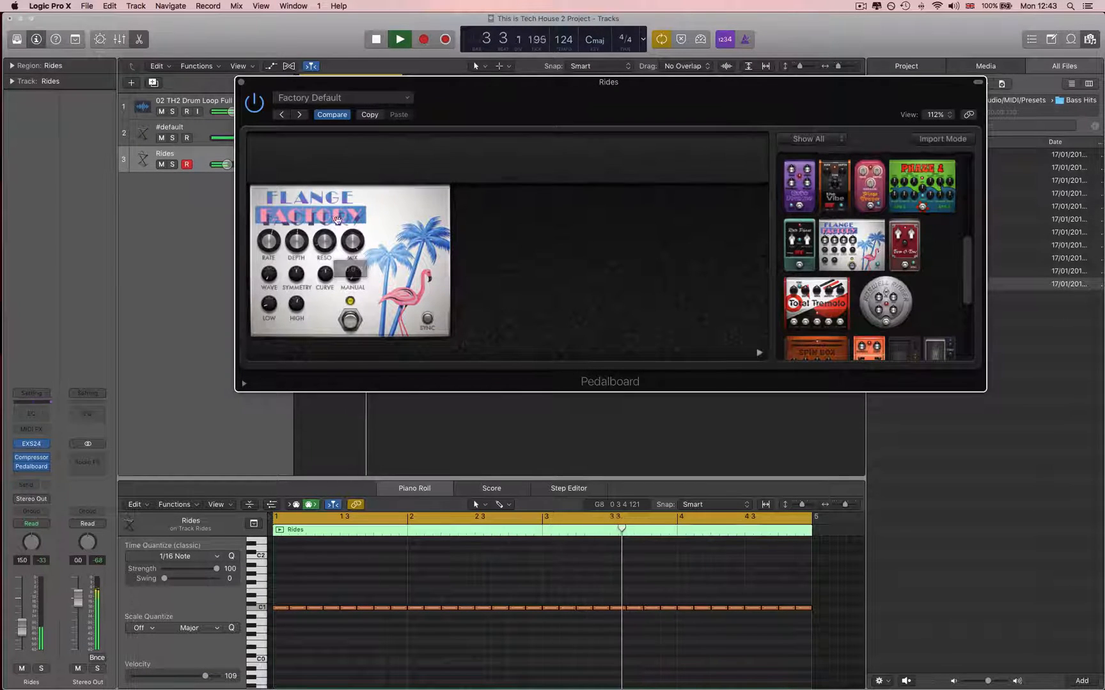
left_click_drag(296, 241, 304, 202)
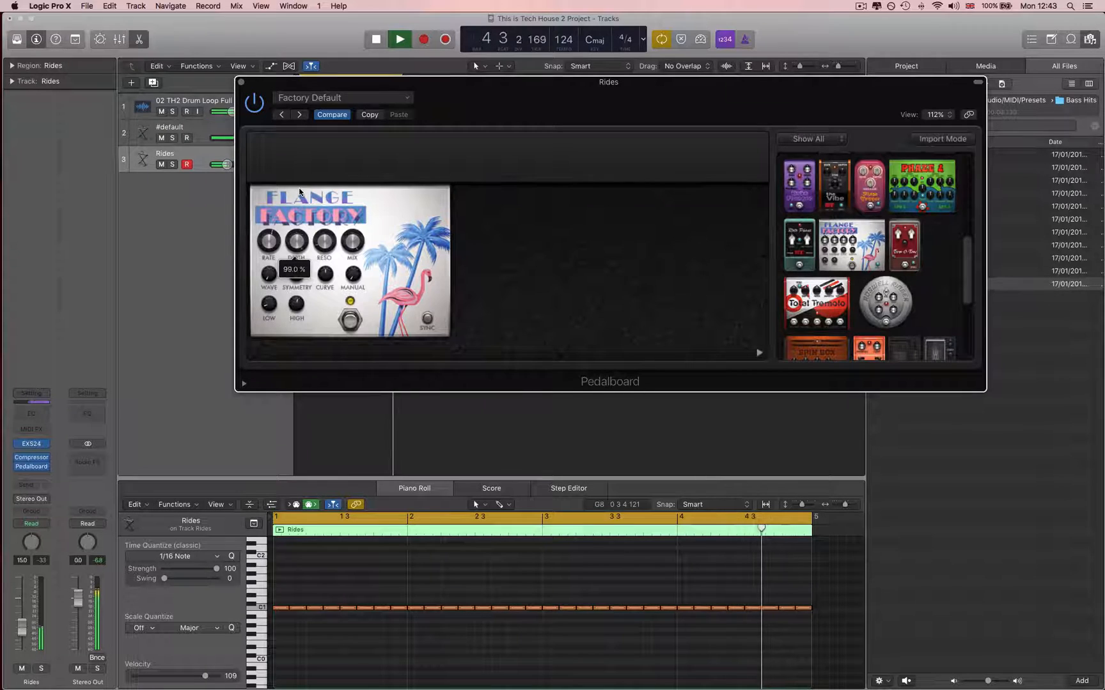
left_click_drag(325, 242, 324, 182)
key("space")
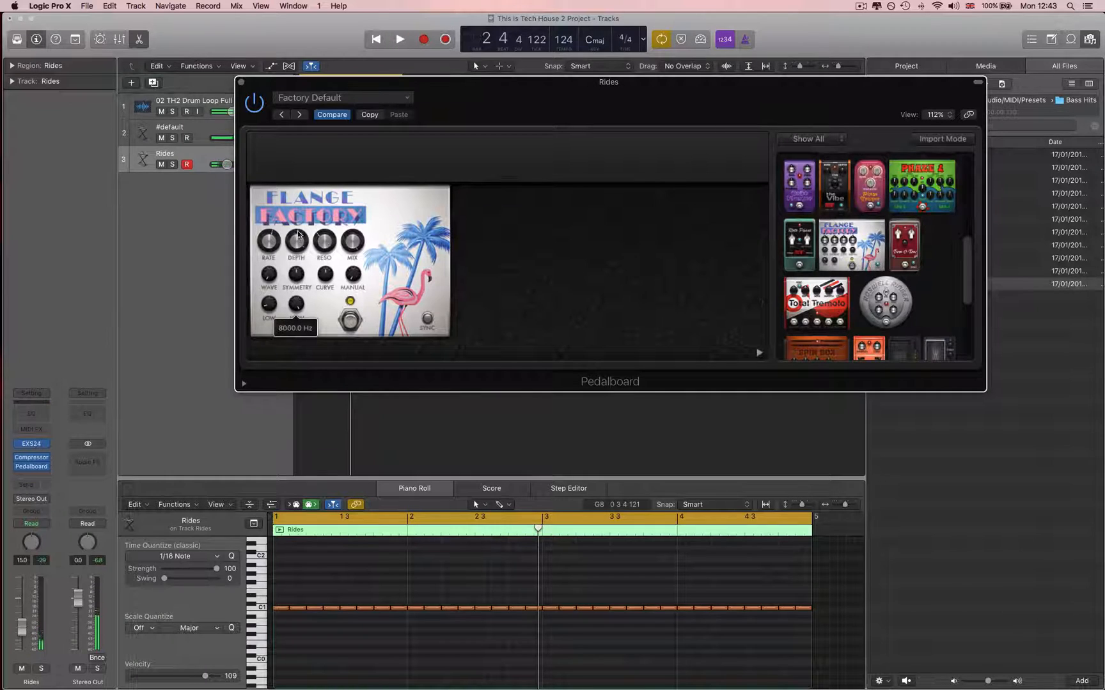
Play the loop and compare the rides with the Pedalboard bypassed and active
key("space")
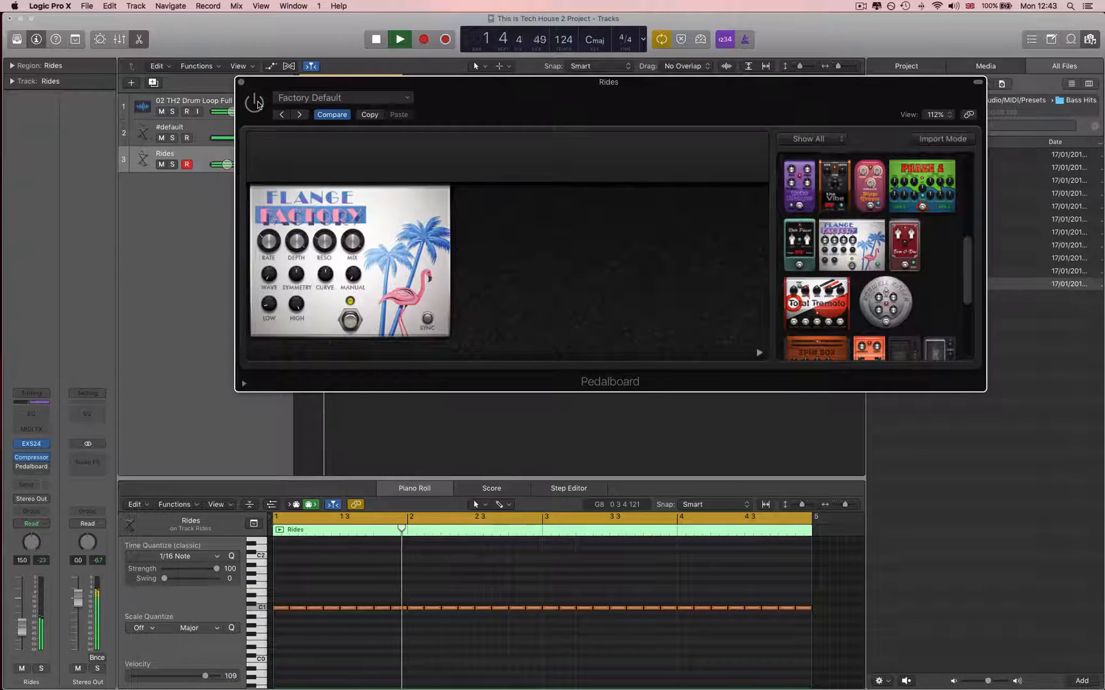
scroll(875, 288, "down", 5)
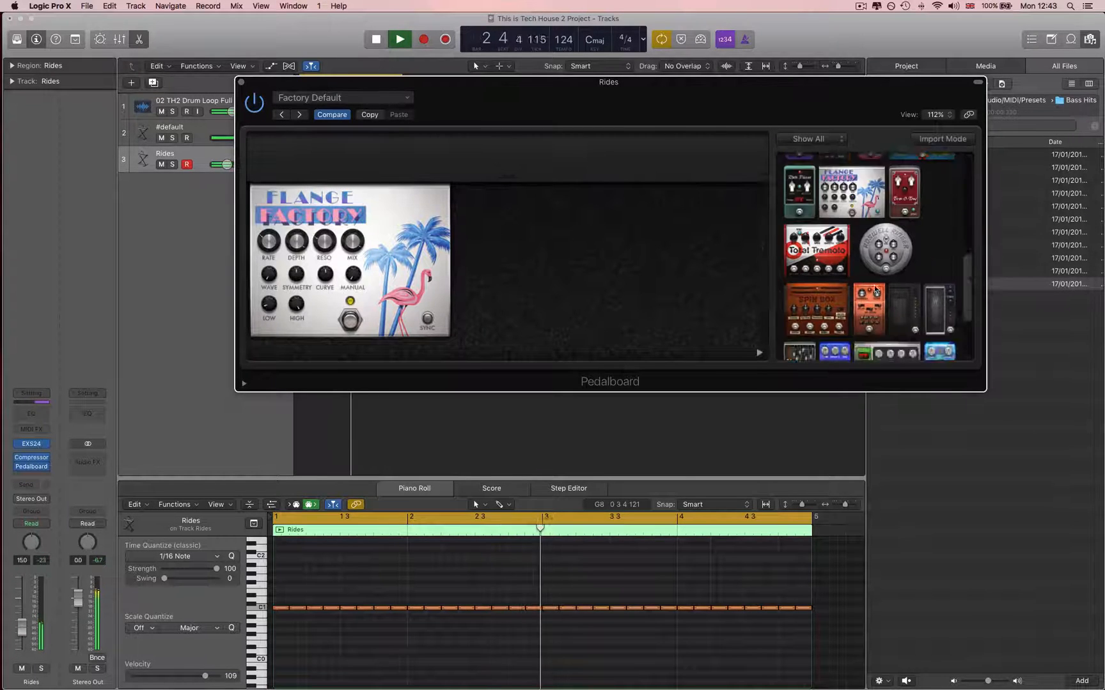
key("space")
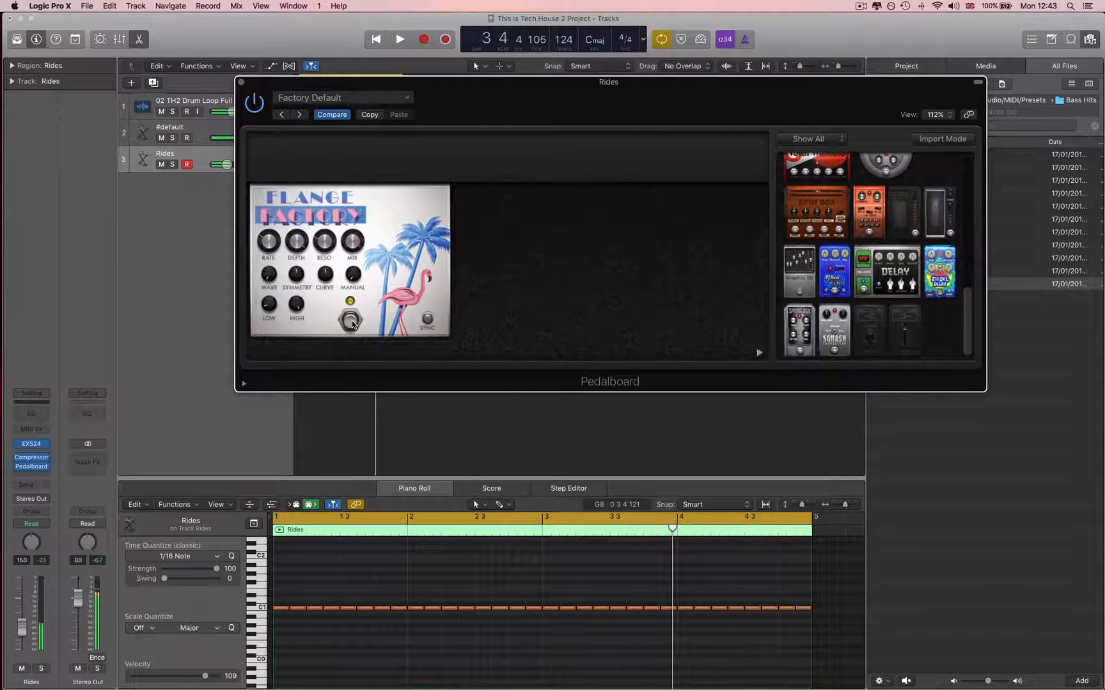
Switch off the Flange Factory pedal, add a Phase Tripper pedal after it and play the loop
scroll(941, 293, "up", 5)
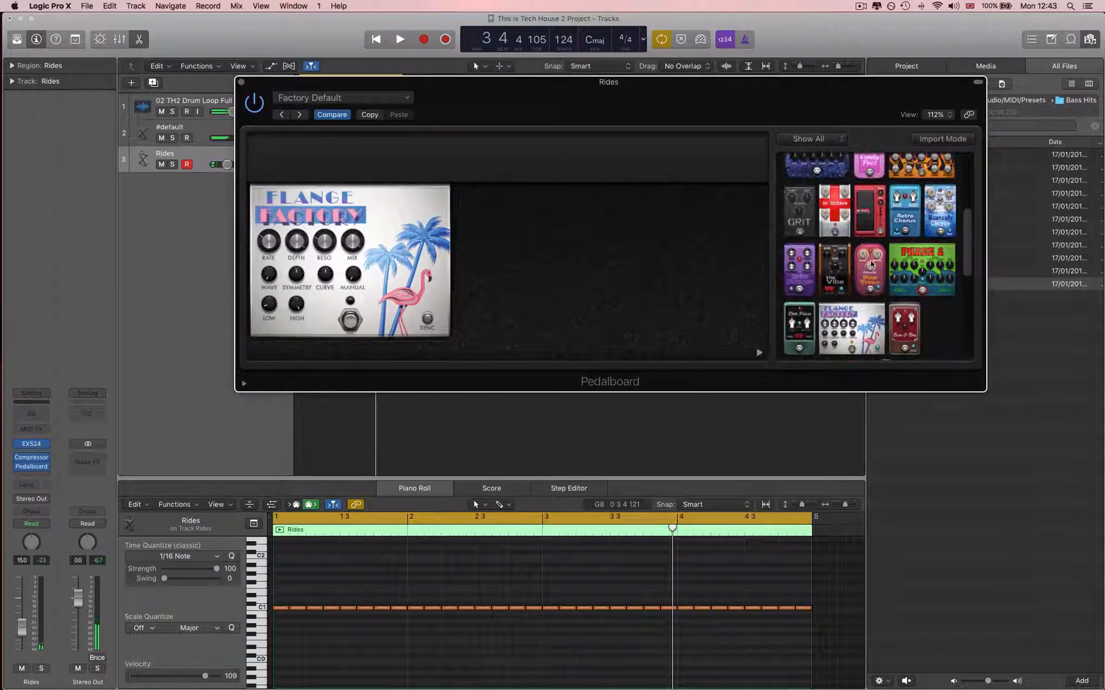
left_click_drag(871, 264, 566, 254)
key("space")
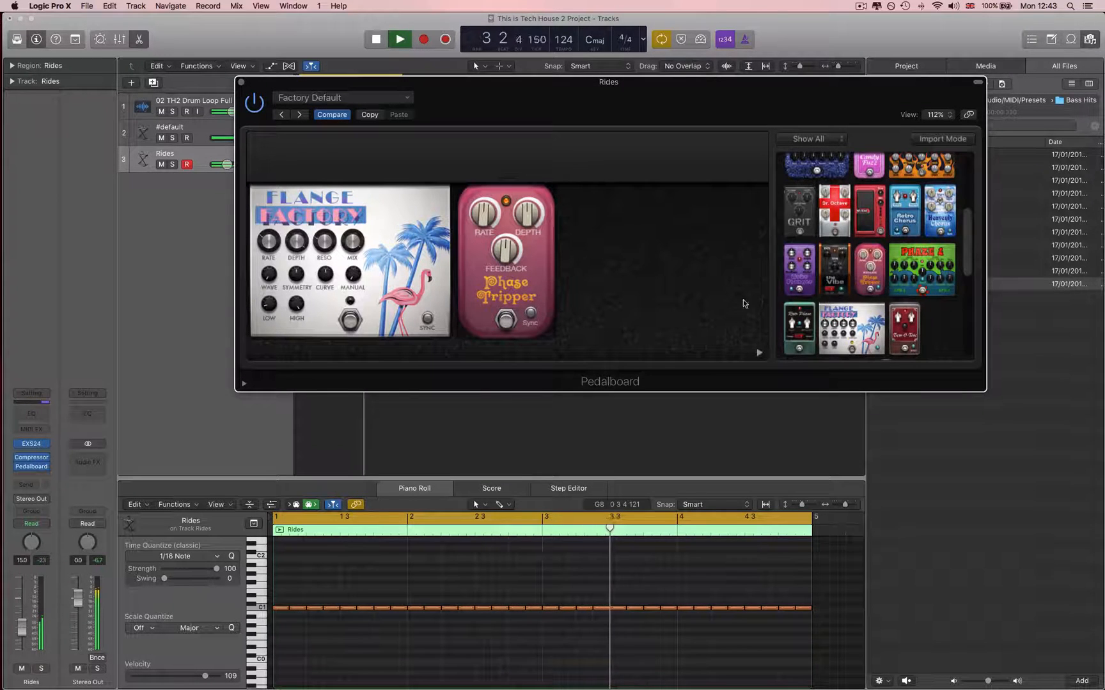
Add a Mixer utility after the Phase Tripper pedal in the Pedalboard
scroll(831, 290, "down", 8)
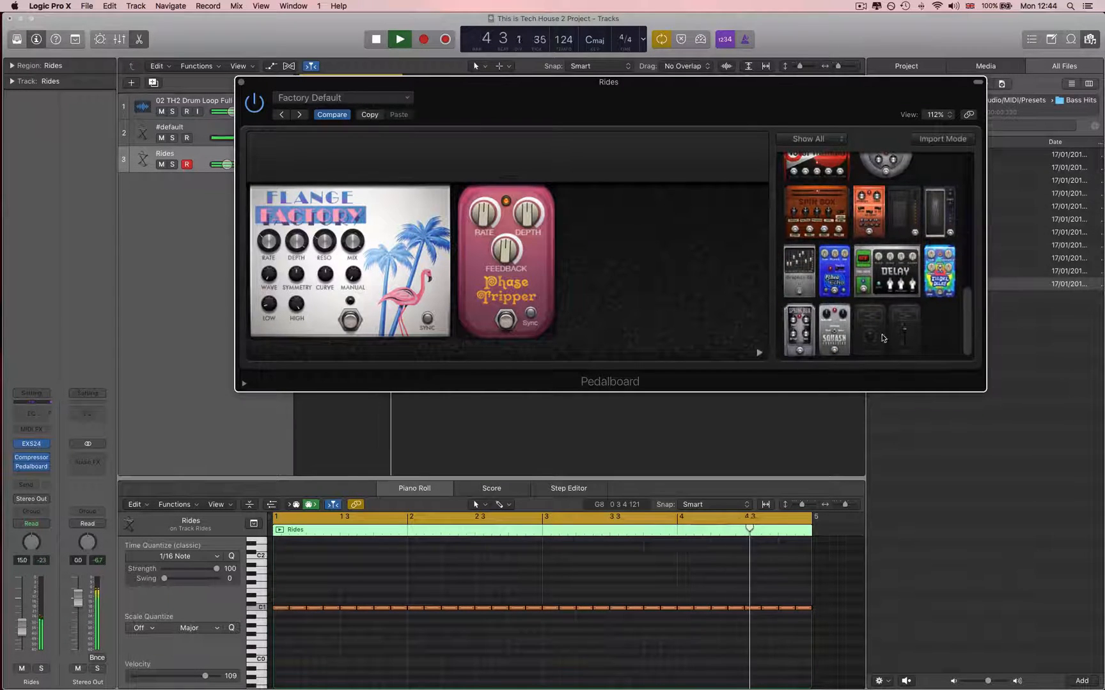
left_click_drag(882, 338, 609, 254)
mouse_move(596, 227)
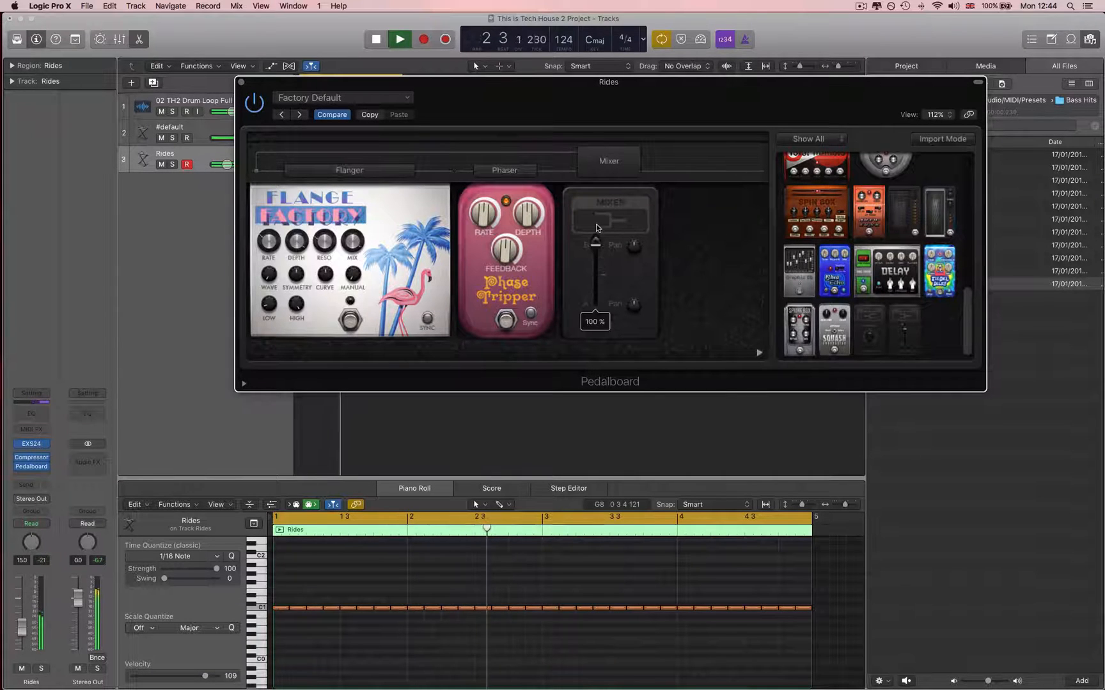
Lower the Mixer's A/B fader from full B during playback to blend in the dry rides, and close the Pedalboard window
key("space")
key("space")
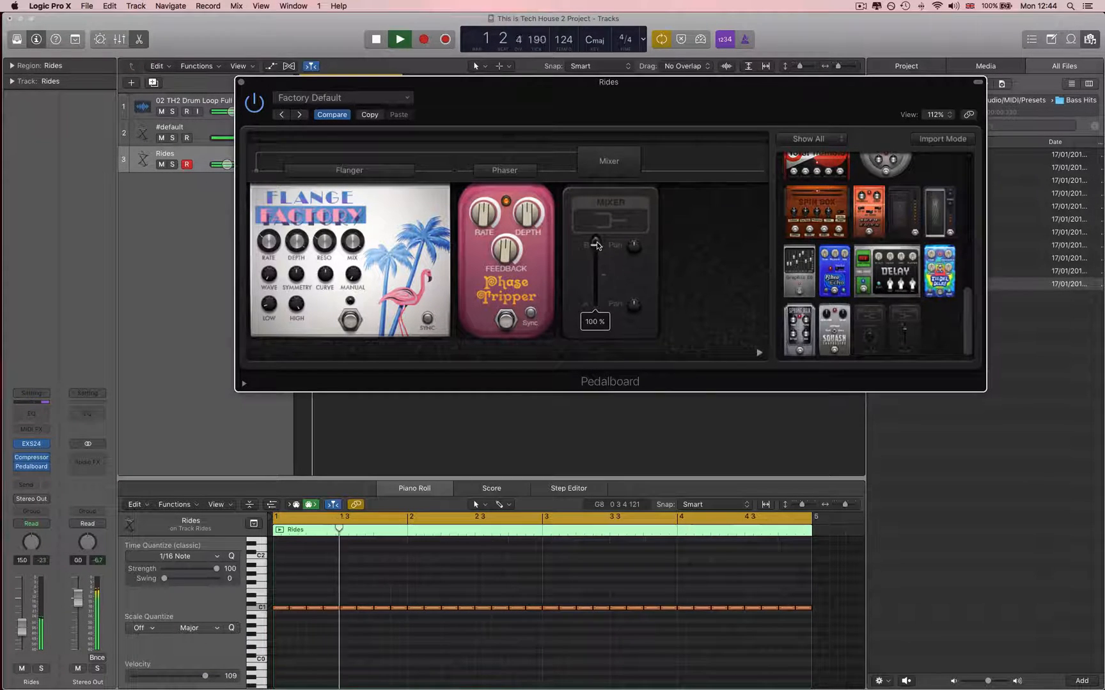
mouse_move(596, 247)
left_mouse_down()
mouse_move(596, 314)
mouse_move(598, 271)
left_mouse_up()
key("space")
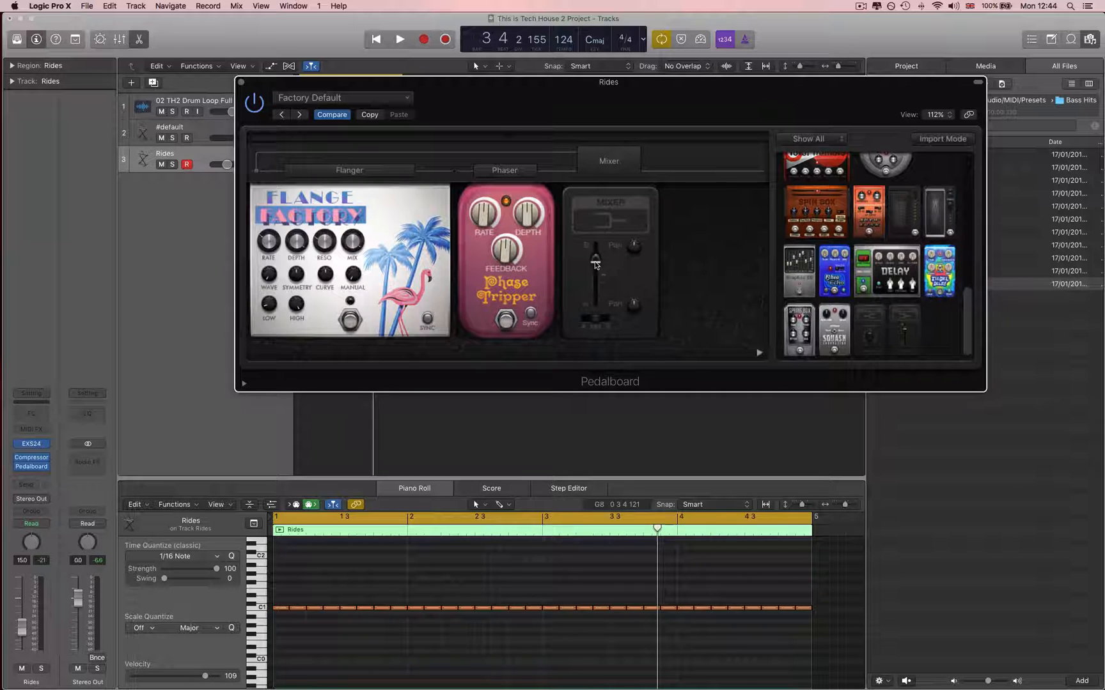
left_click_drag(499, 99, 553, 92)
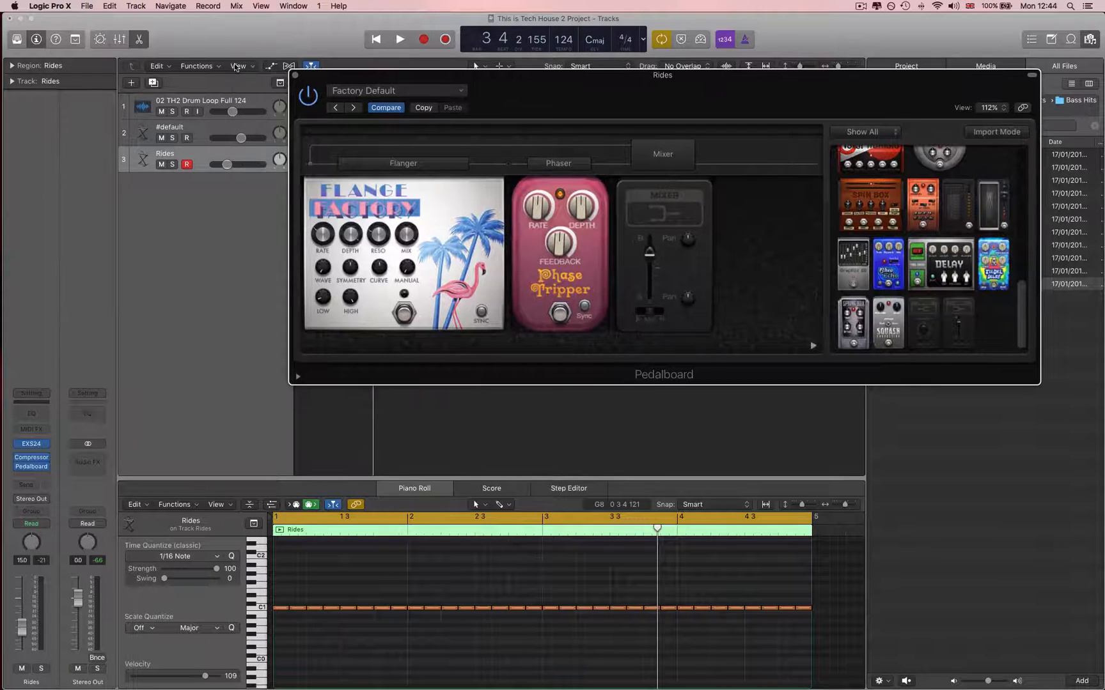
left_click(295, 75)
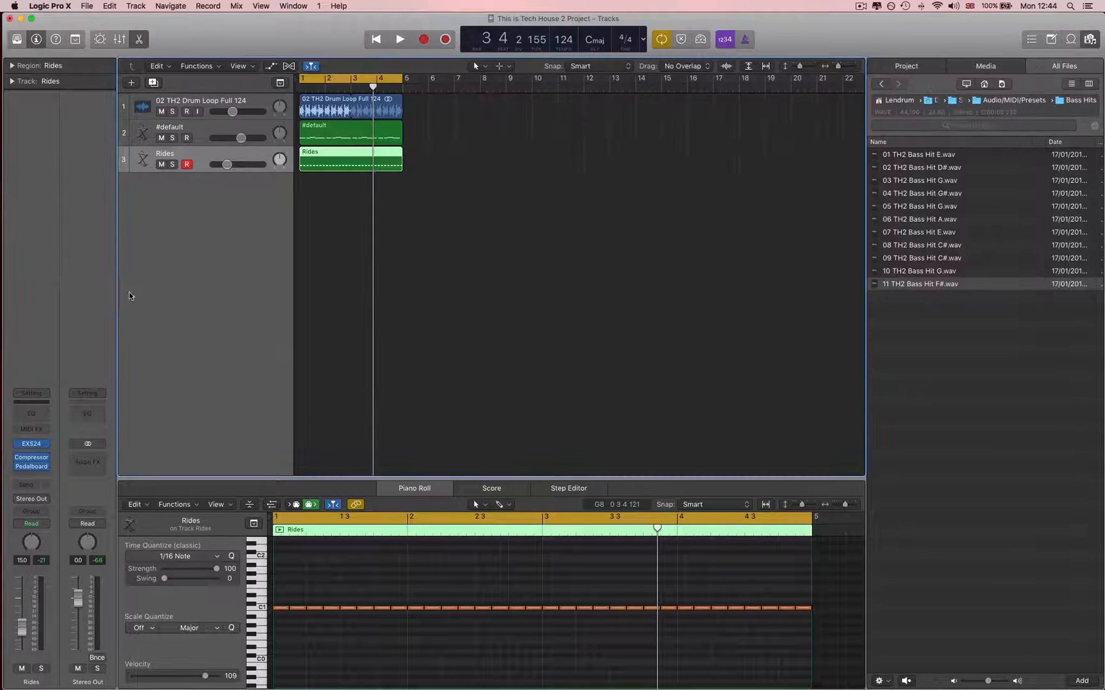
Insert a Channel EQ on the Rides track during playback with low cut at 235 Hz, high cut at 16600 Hz and the 750 Hz band at -6.5 dB
left_click(32, 422)
key("space")
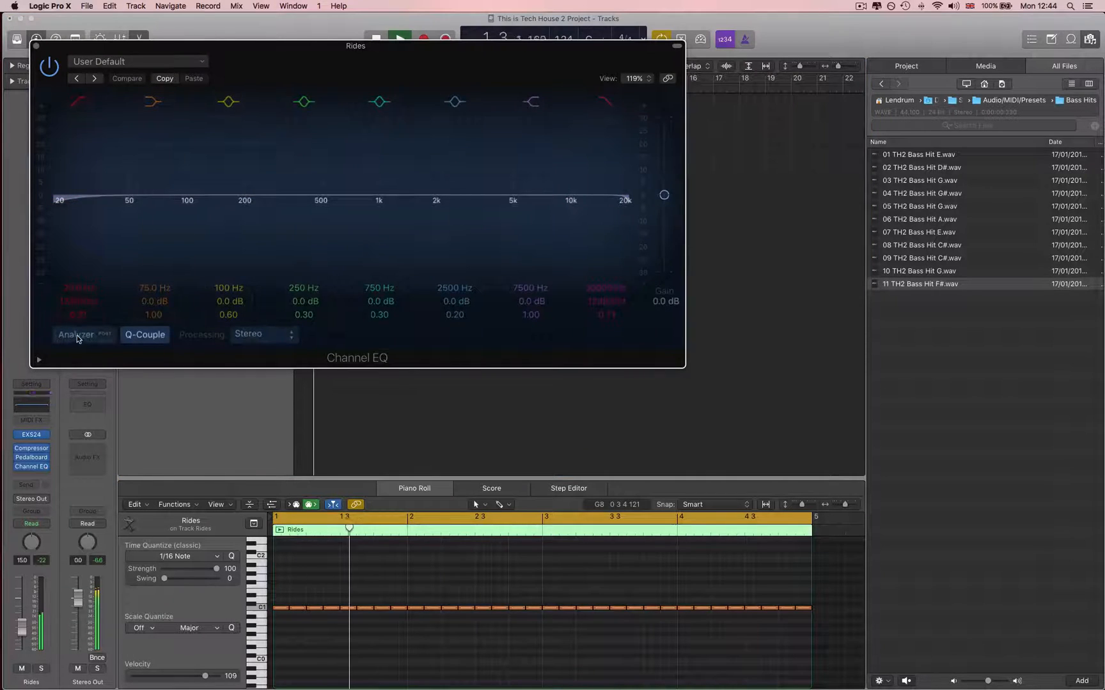
left_click_drag(77, 287, 77, 229)
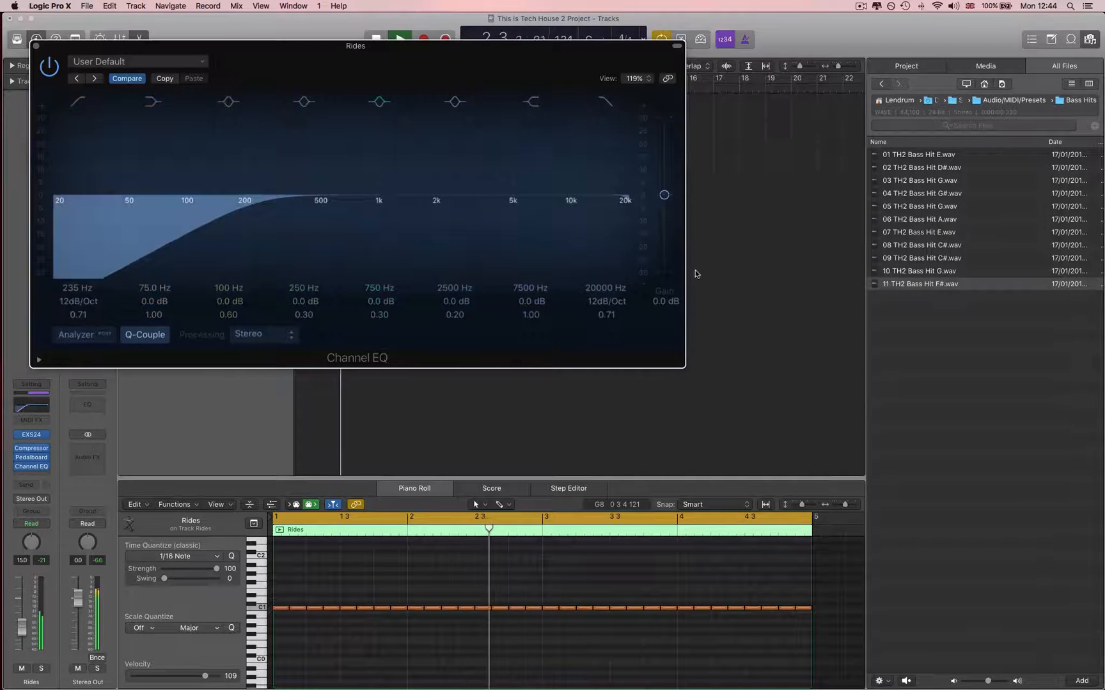
left_click_drag(625, 196, 613, 202)
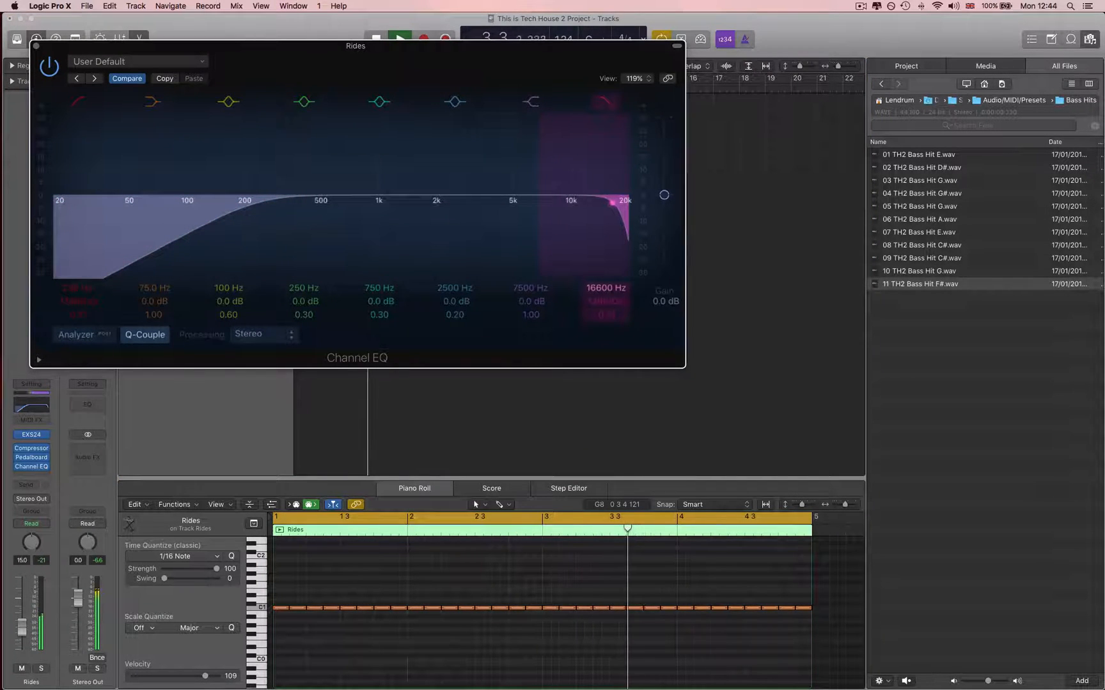
left_click_drag(355, 195, 353, 213)
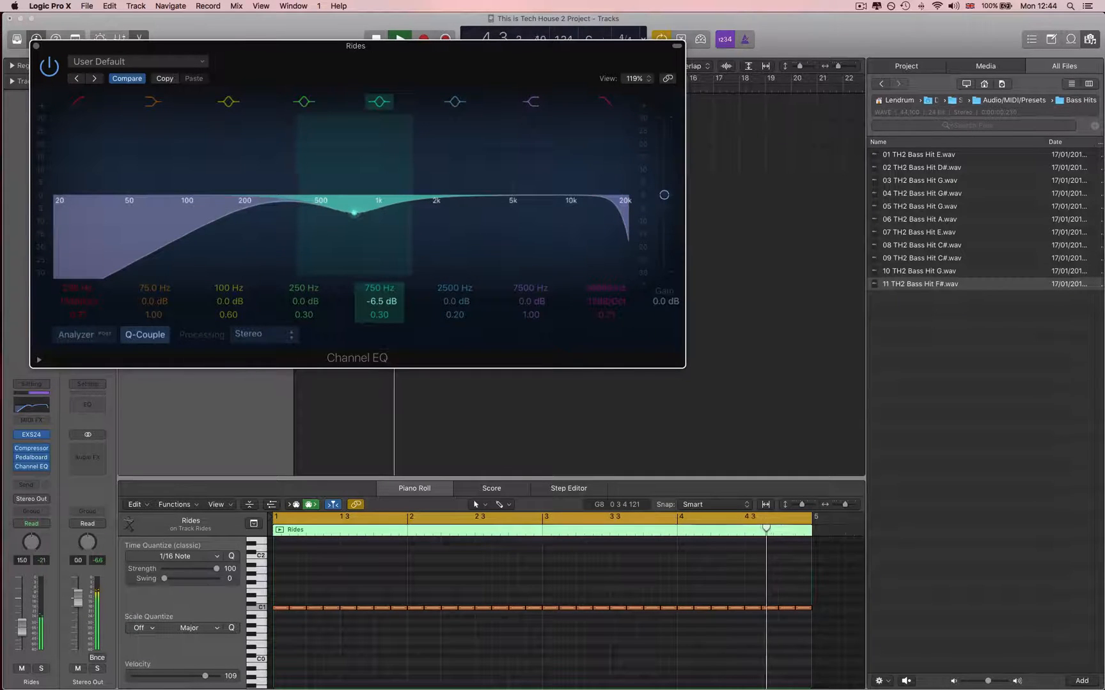
Lower the Rides volume to -15.6 dB and raise the Channel EQ's 2500 Hz band to +2.5 dB with a Q of 0.67
left_click(36, 46)
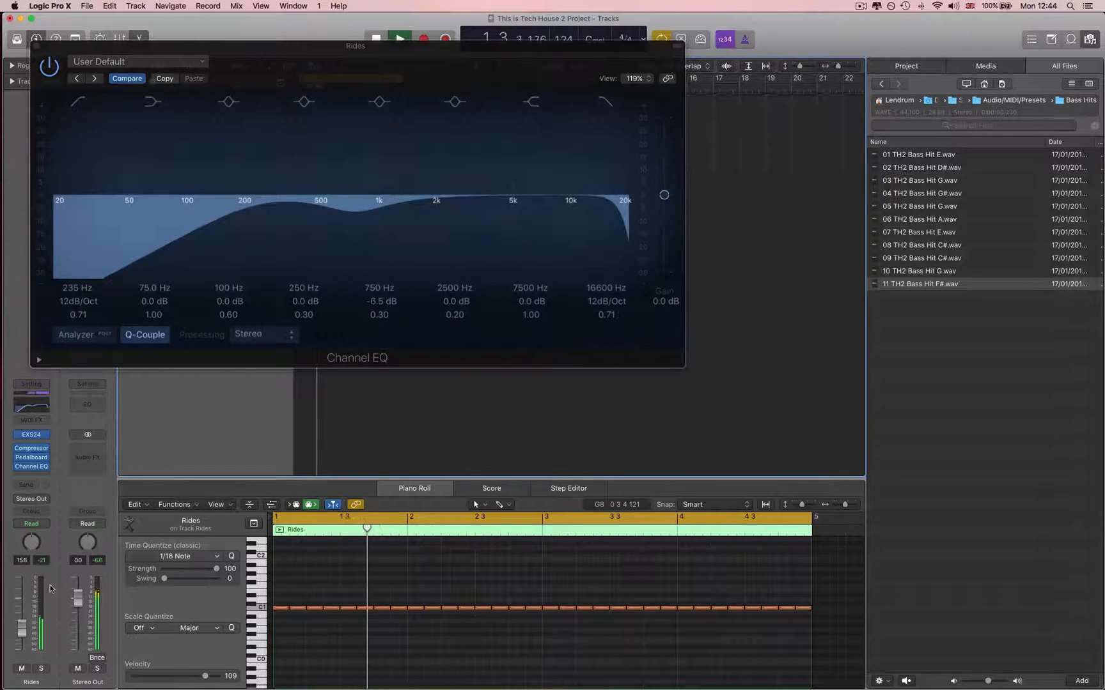
left_click_drag(454, 302, 454, 303)
Toggle the Channel EQ's bypass during playback to compare the rides with and without it
left_click(47, 67)
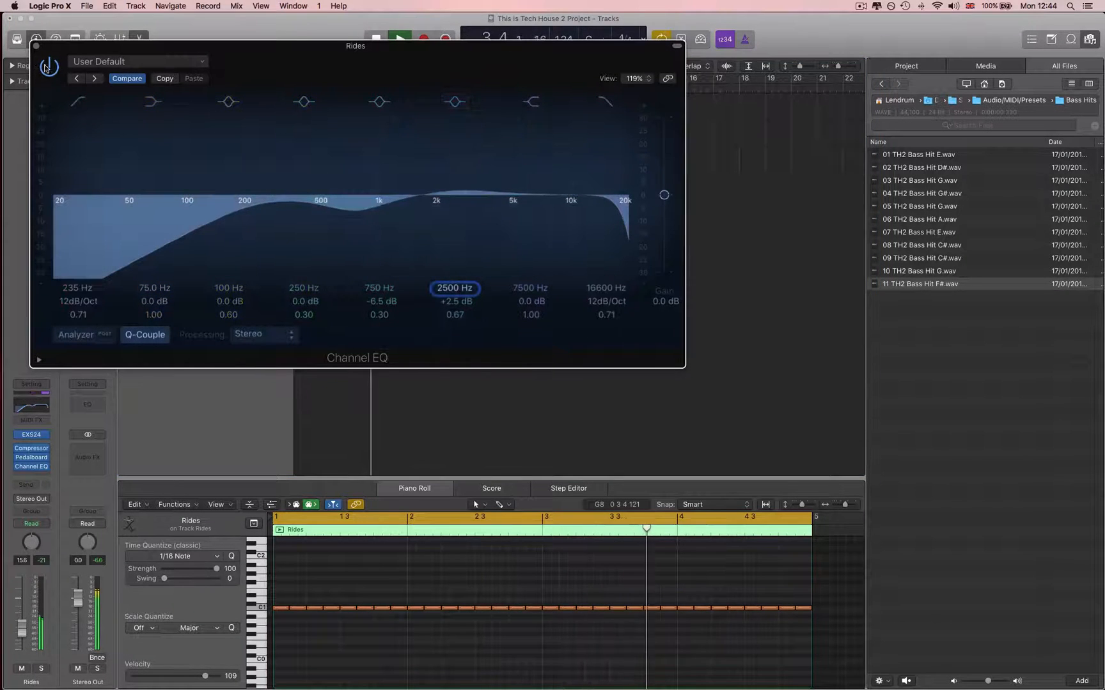
left_click(49, 66)
left_click(50, 66)
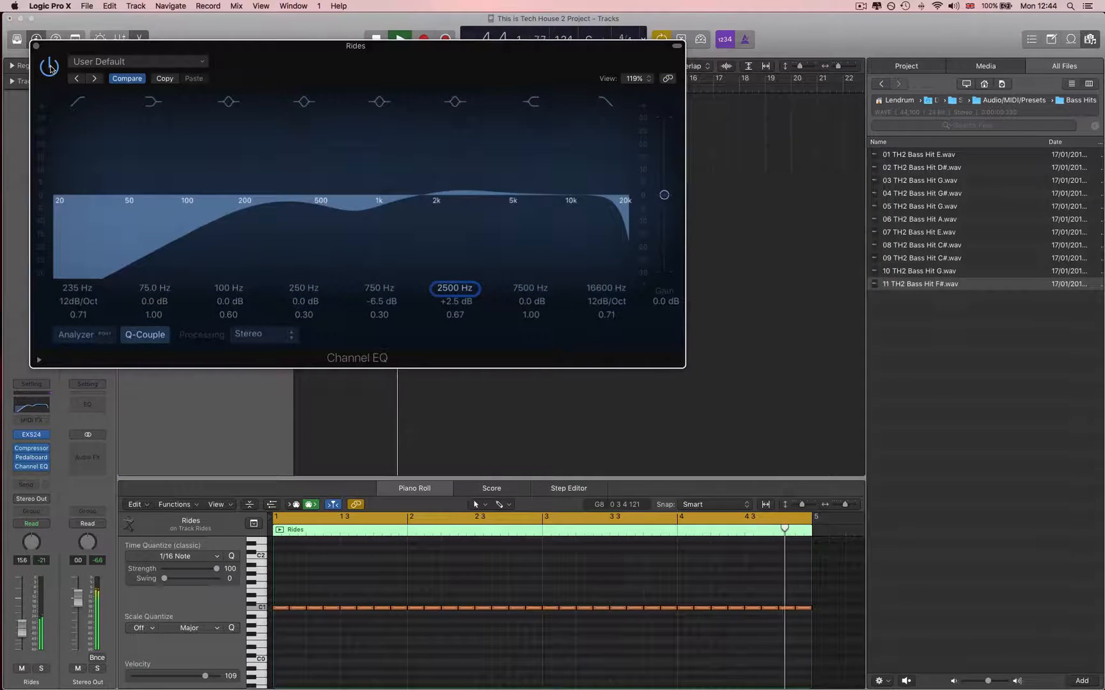
Close the Channel EQ window and stop playback
mouse_move(14, 451)
left_click_drag(17, 449, 17, 471)
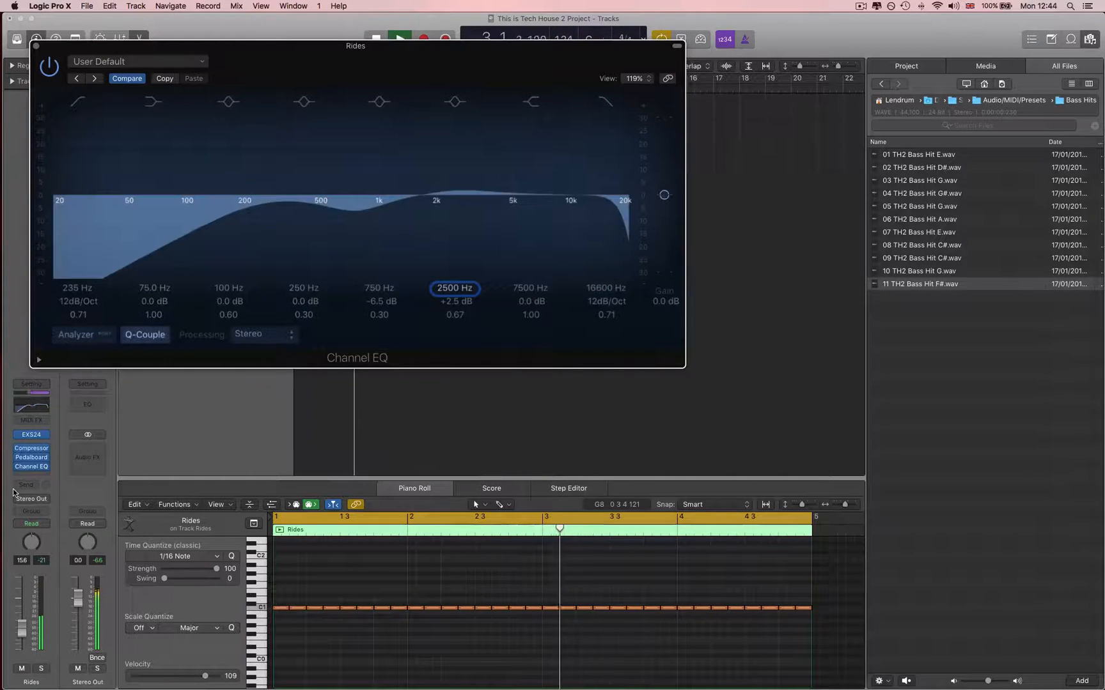
left_click(37, 48)
key("space")
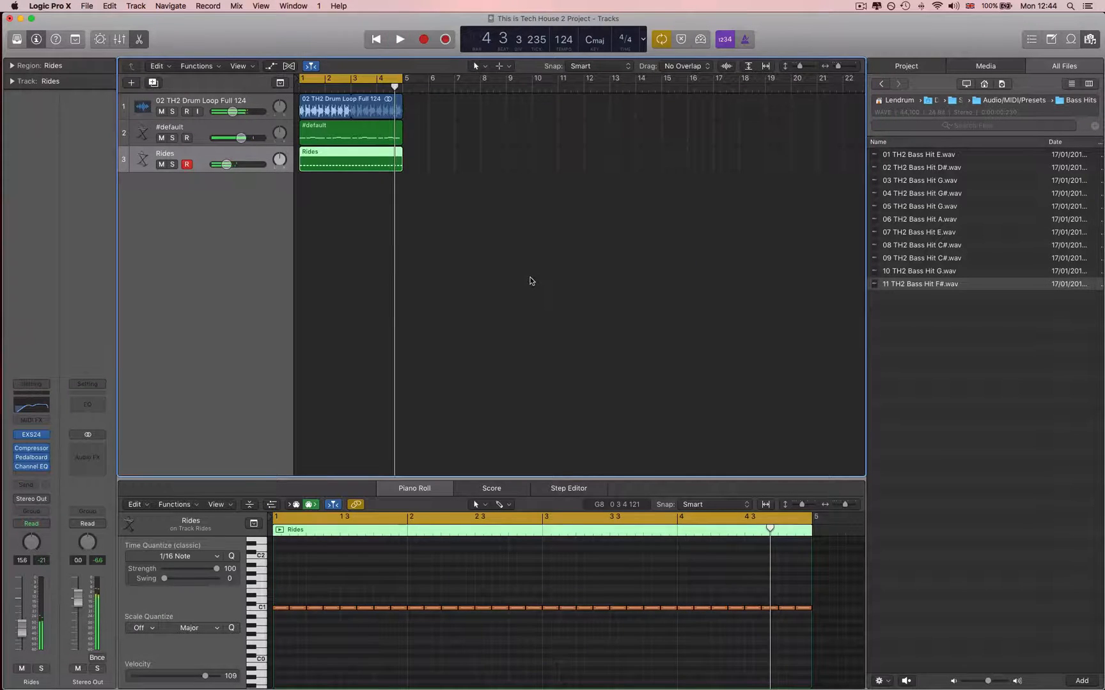
left_click(530, 282)
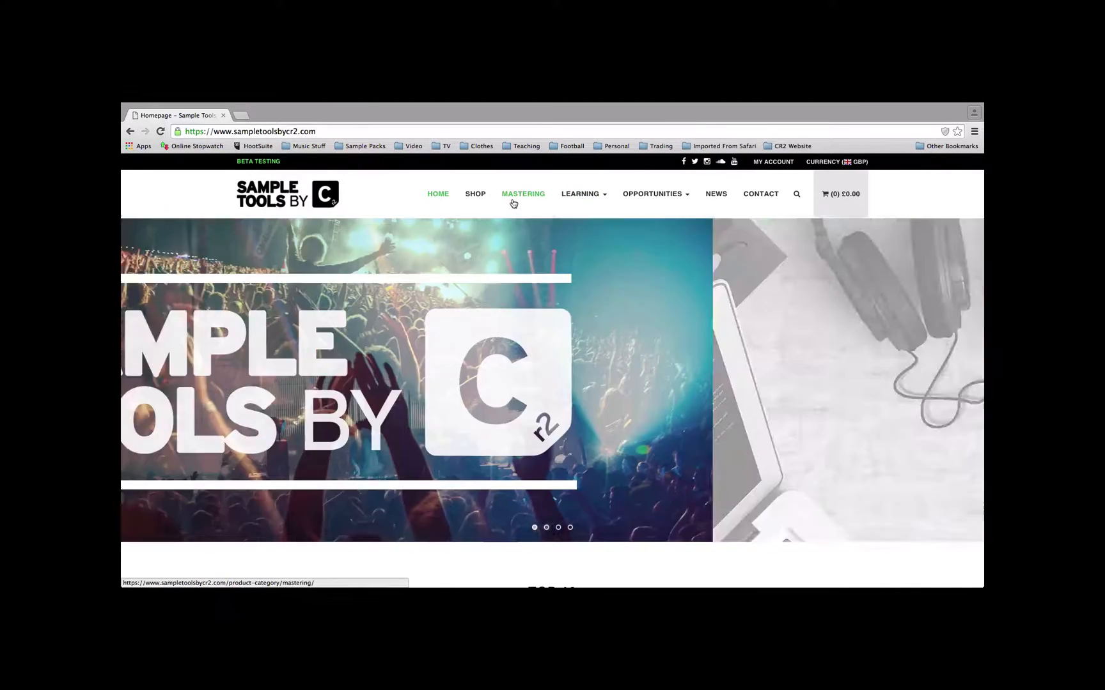
Switch to the web browser and open the Mastering page on the Sample Tools by Cr2 website
left_click(524, 196)
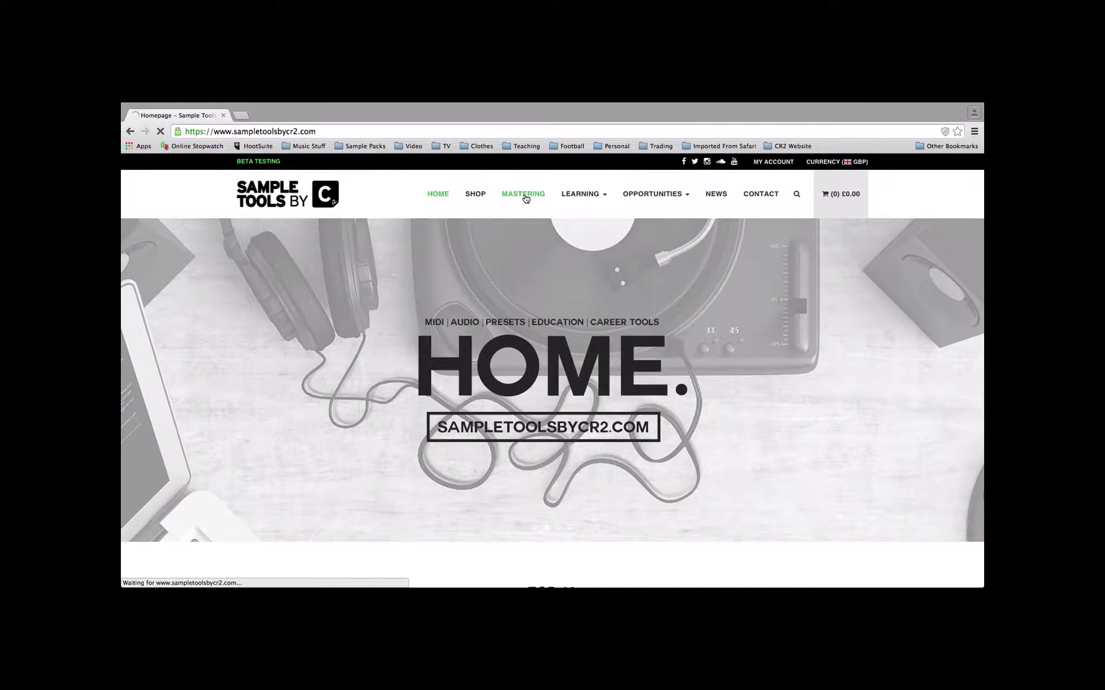